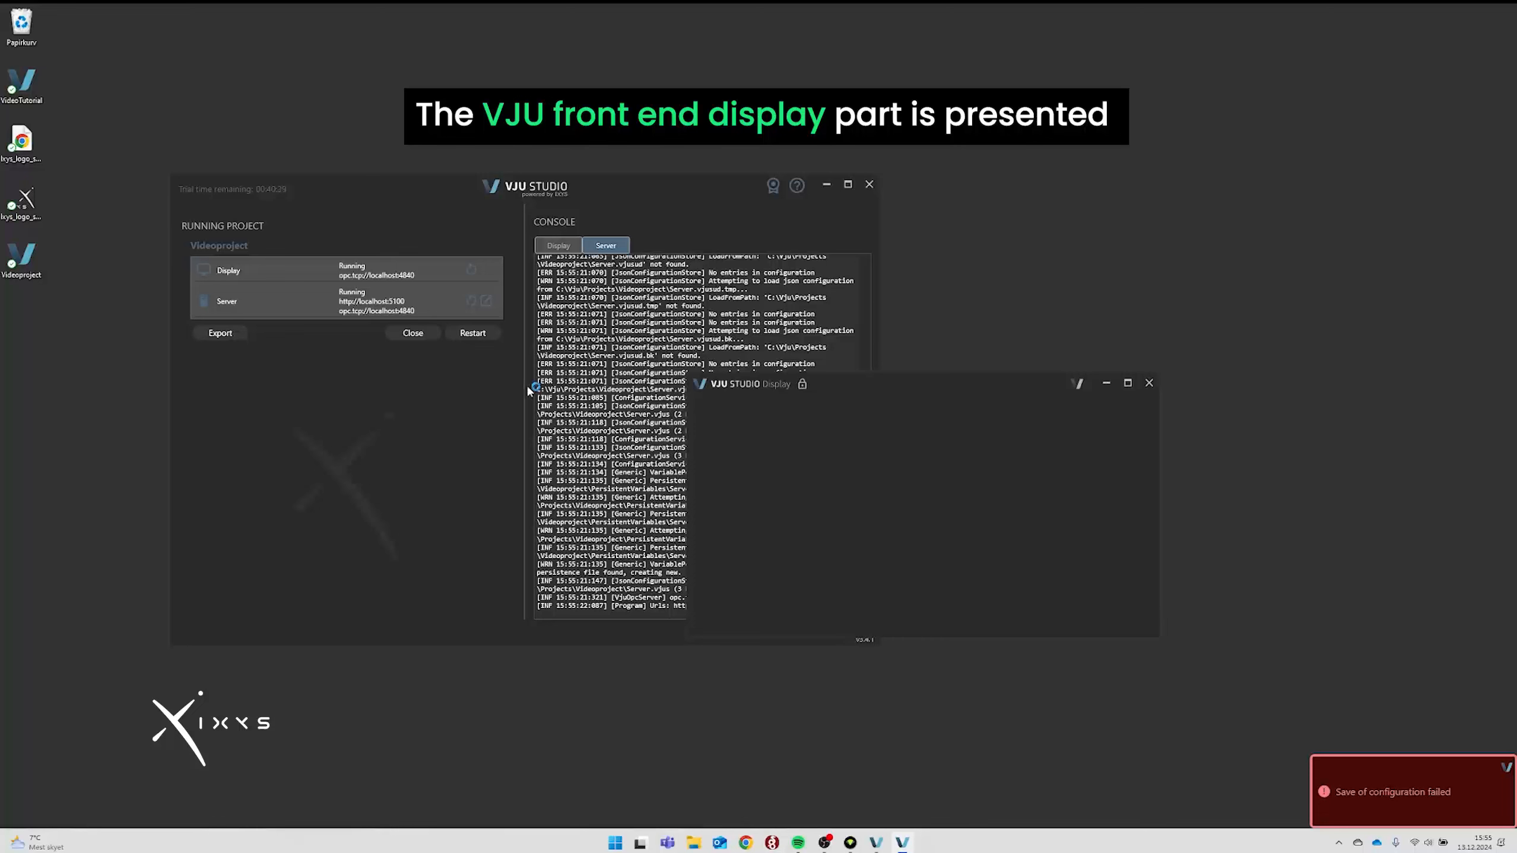
# Open the running Videoproject server's web interface in the browser from the Server row.
pyautogui.click(486, 301)
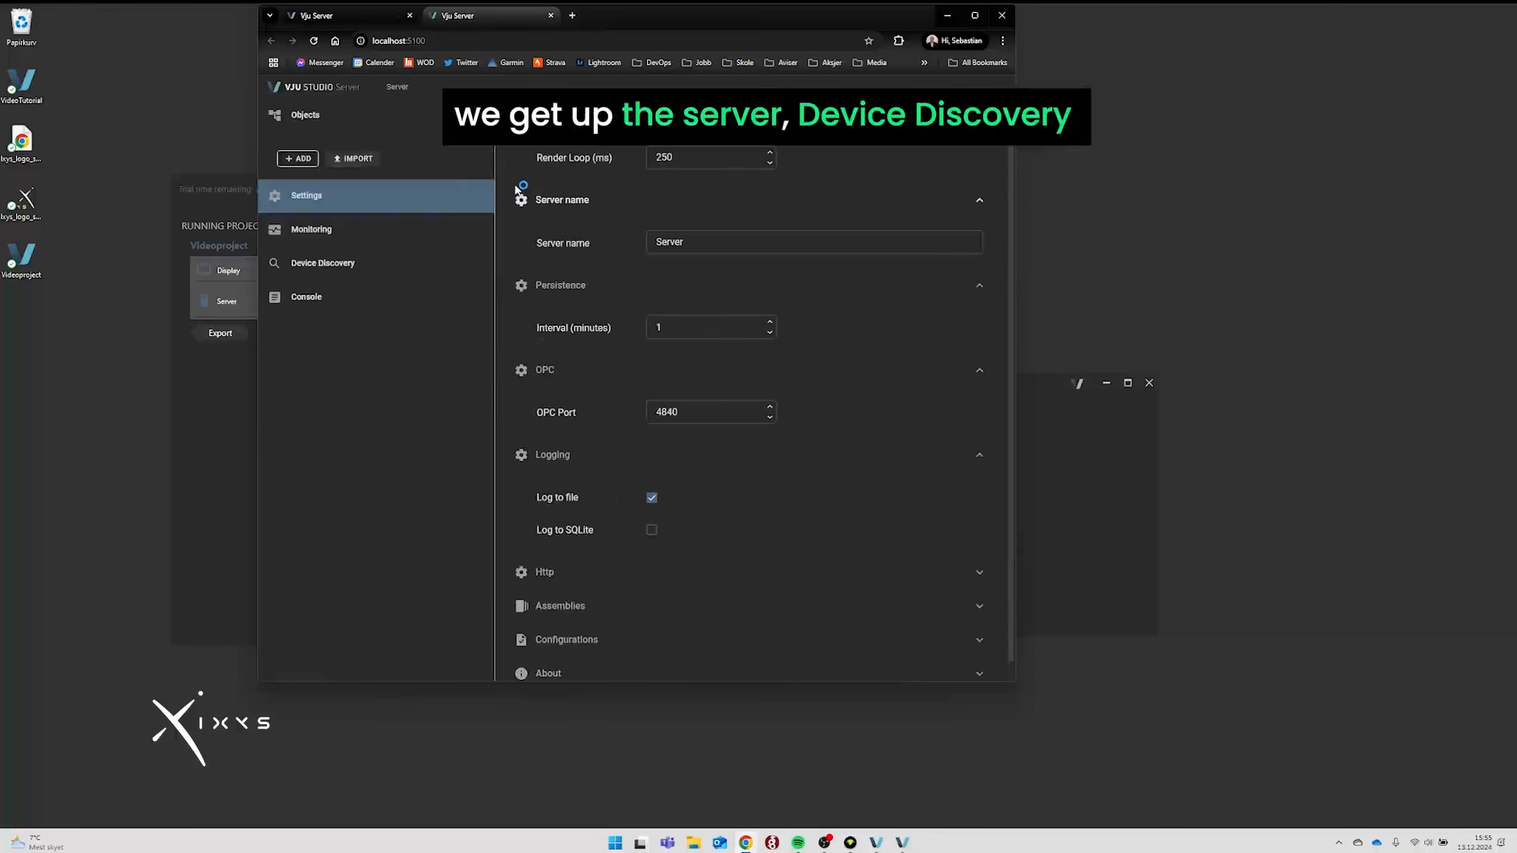
# Find the camera IP 10.13.37.243 under Device Discovery, then close the browser tabs.
pyautogui.click(323, 263)
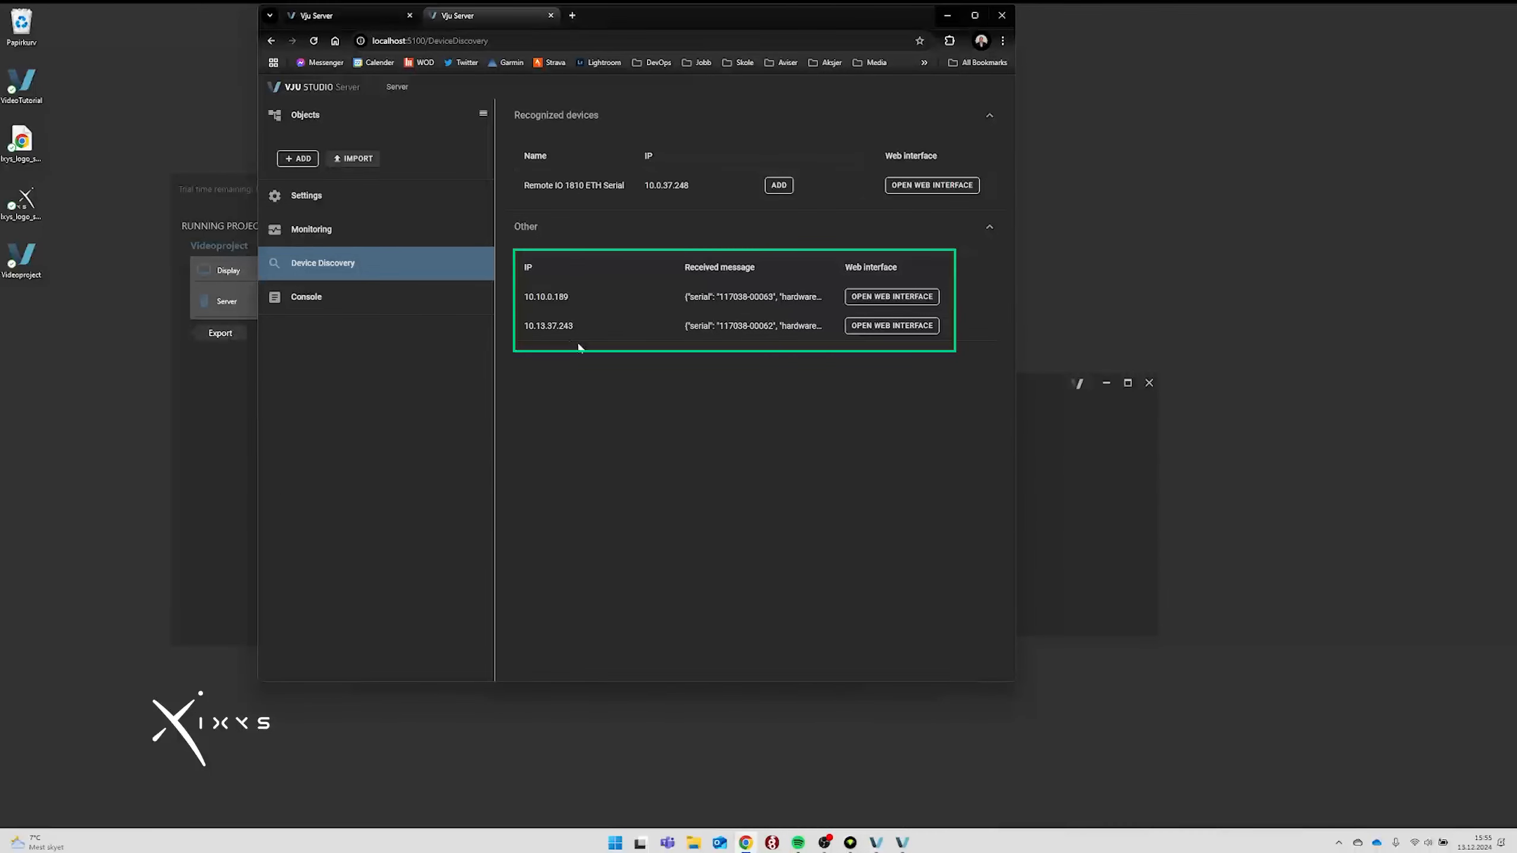
pyautogui.moveTo(524, 327); pyautogui.dragTo(812, 331)
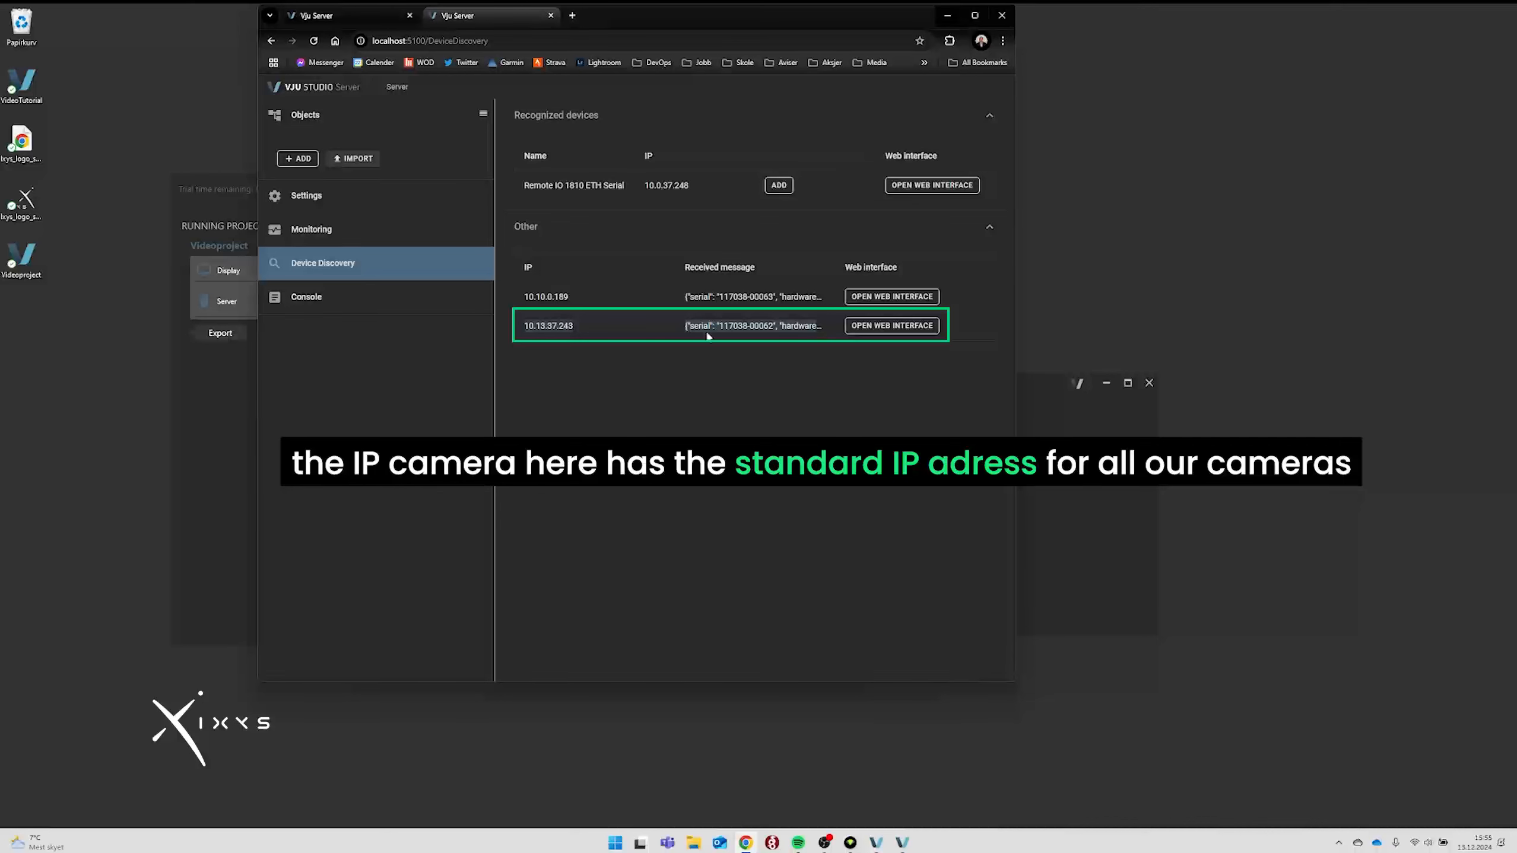
pyautogui.doubleClick(553, 328)
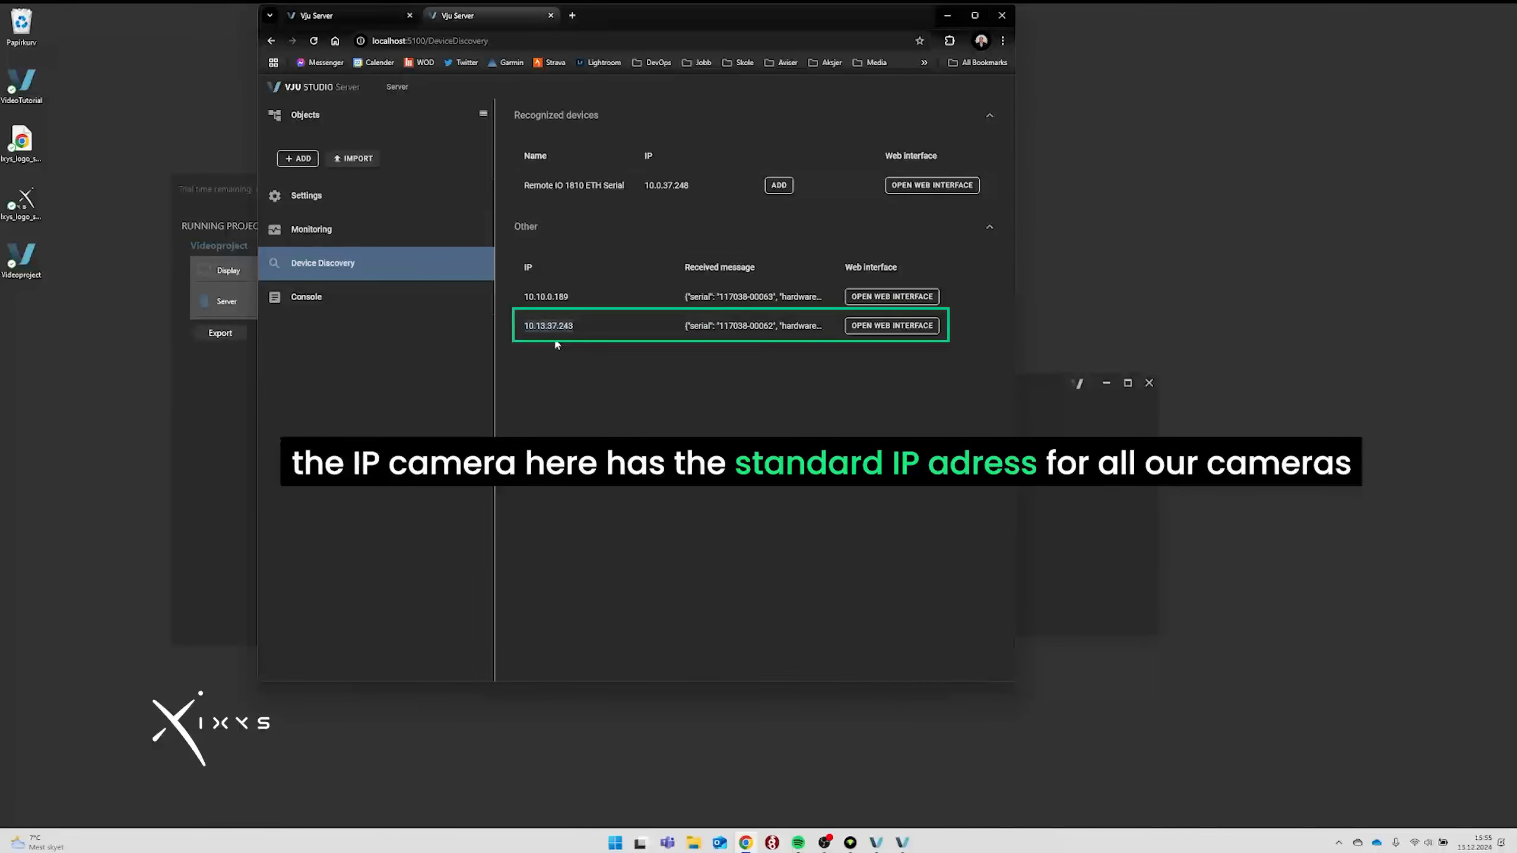
pyautogui.click(557, 339)
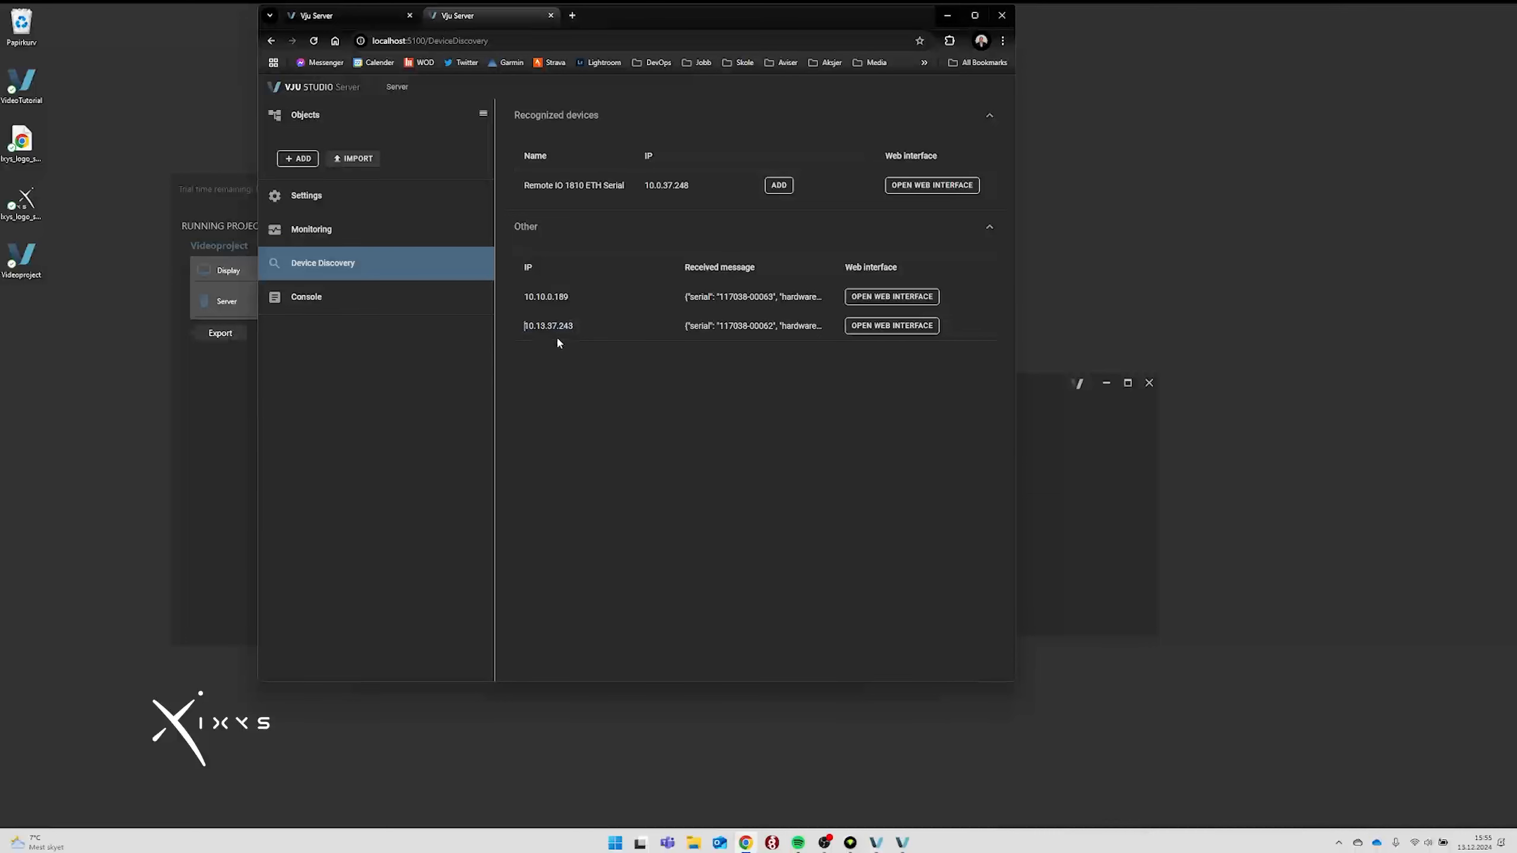
pyautogui.doubleClick(559, 327)
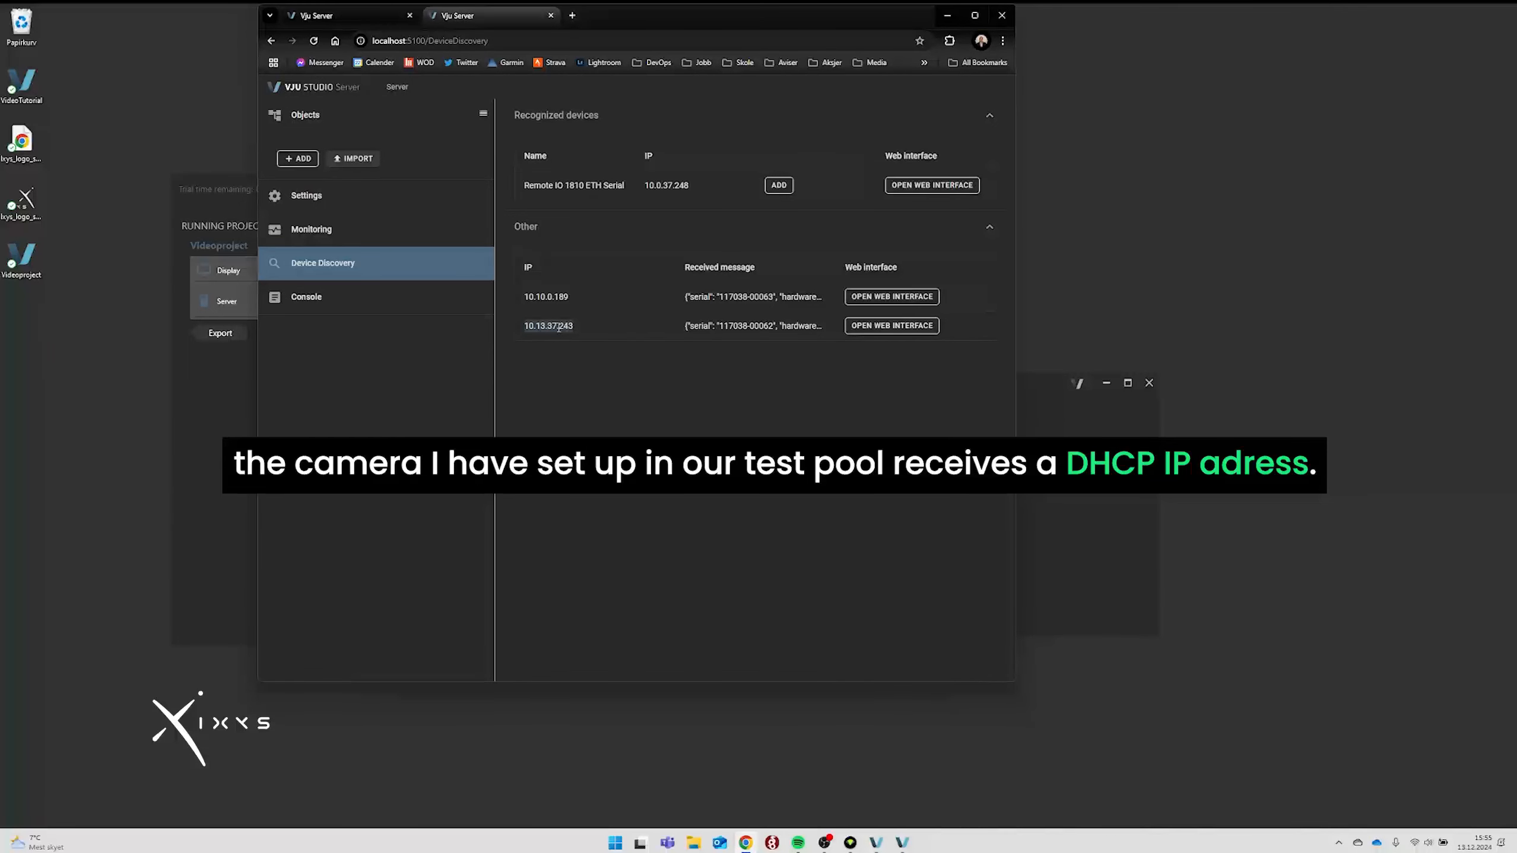
pyautogui.click(559, 327)
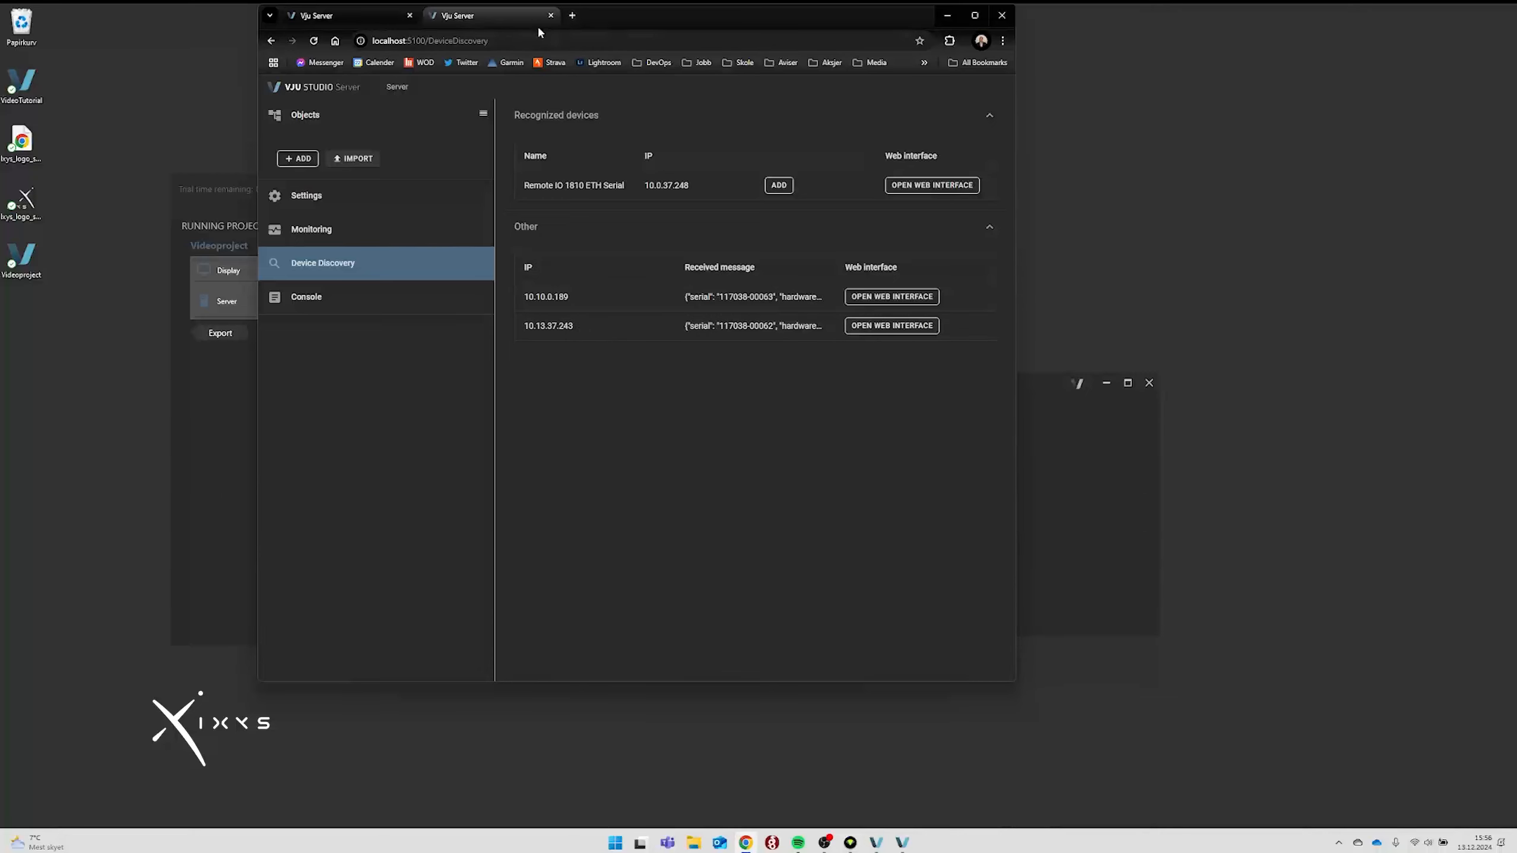
pyautogui.click(550, 15)
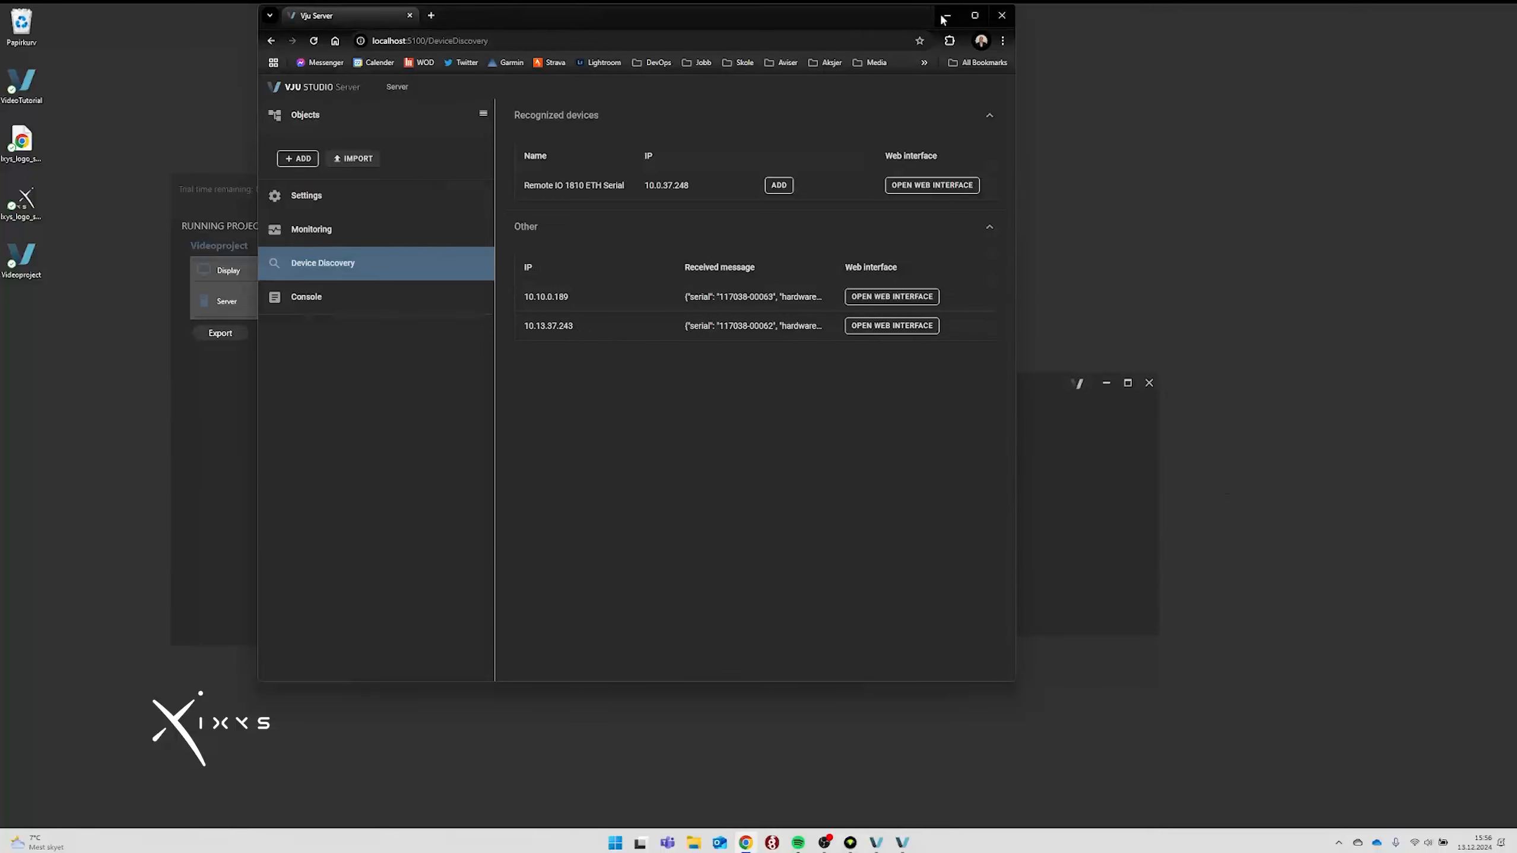
pyautogui.click(1002, 15)
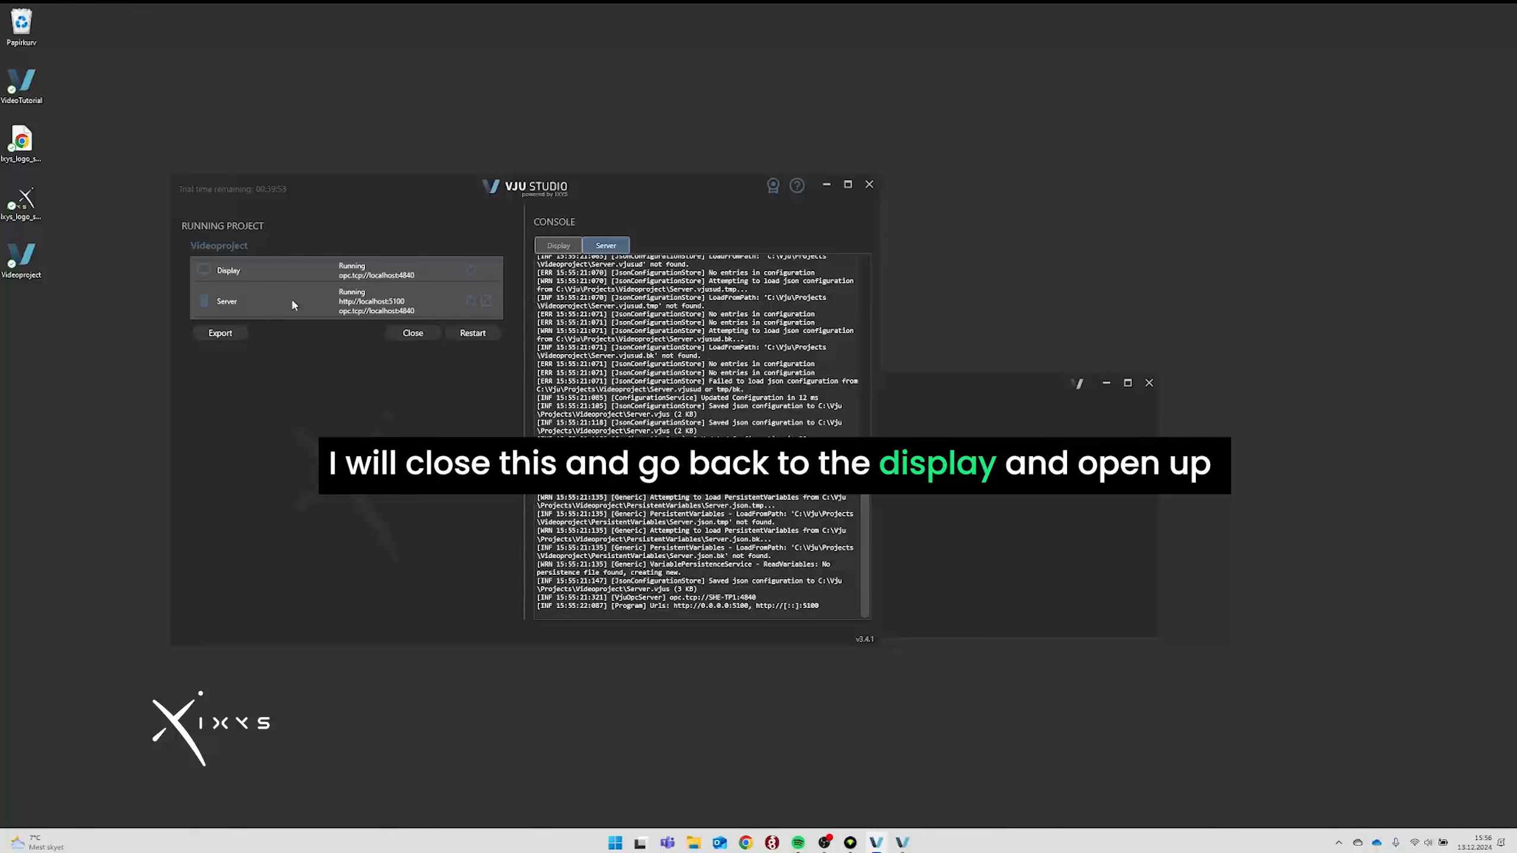
# Maximize the Display window and unlock it for editing.
pyautogui.click(1002, 525)
pyautogui.click(1130, 385)
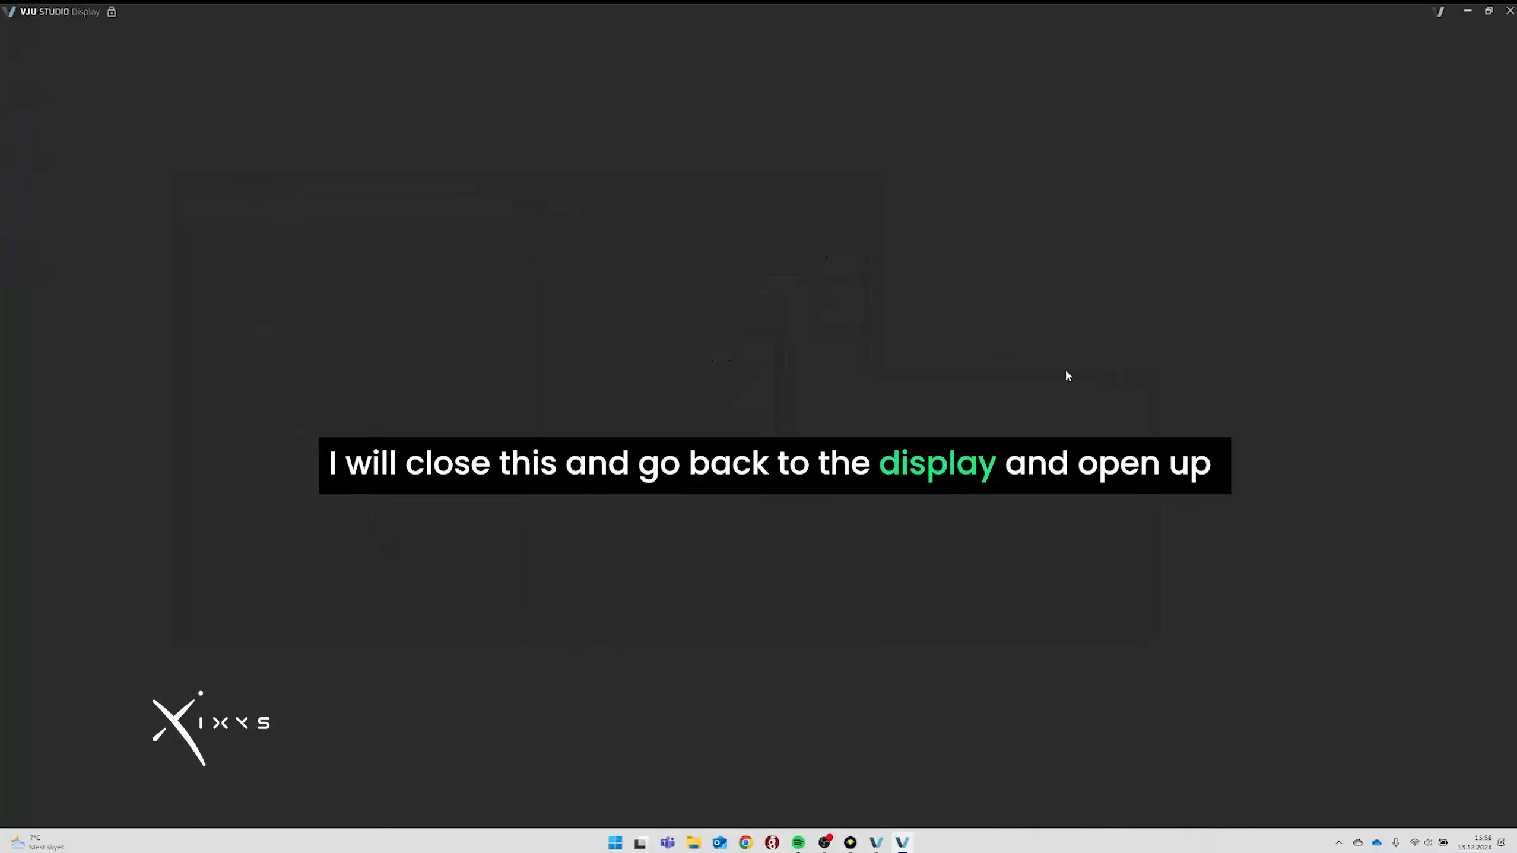
pyautogui.click(113, 12)
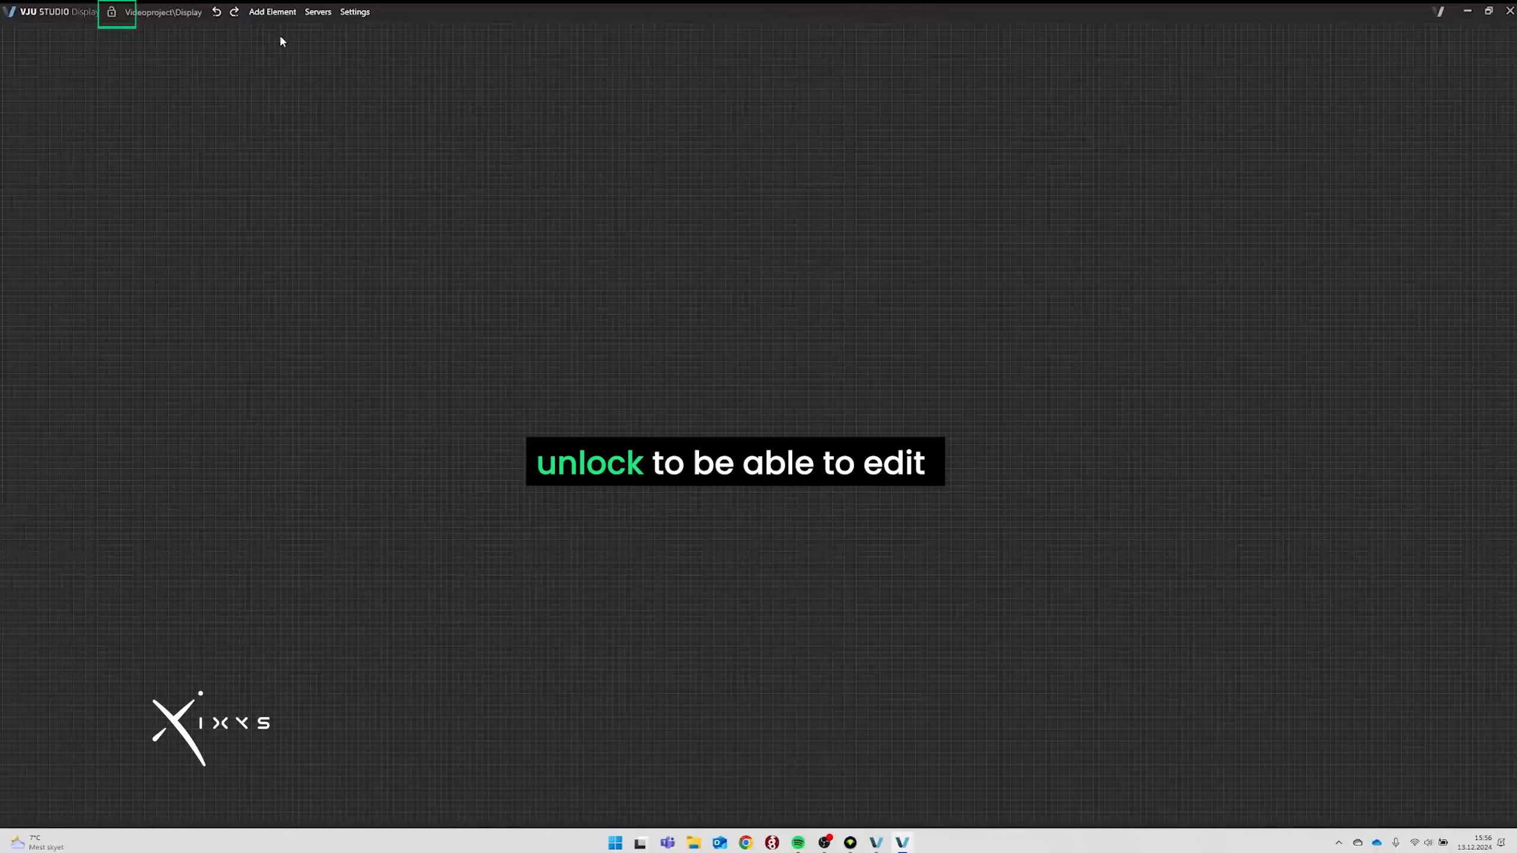
# Place an Efficiency video and a Performance video from Media onto the canvas.
pyautogui.click(273, 13)
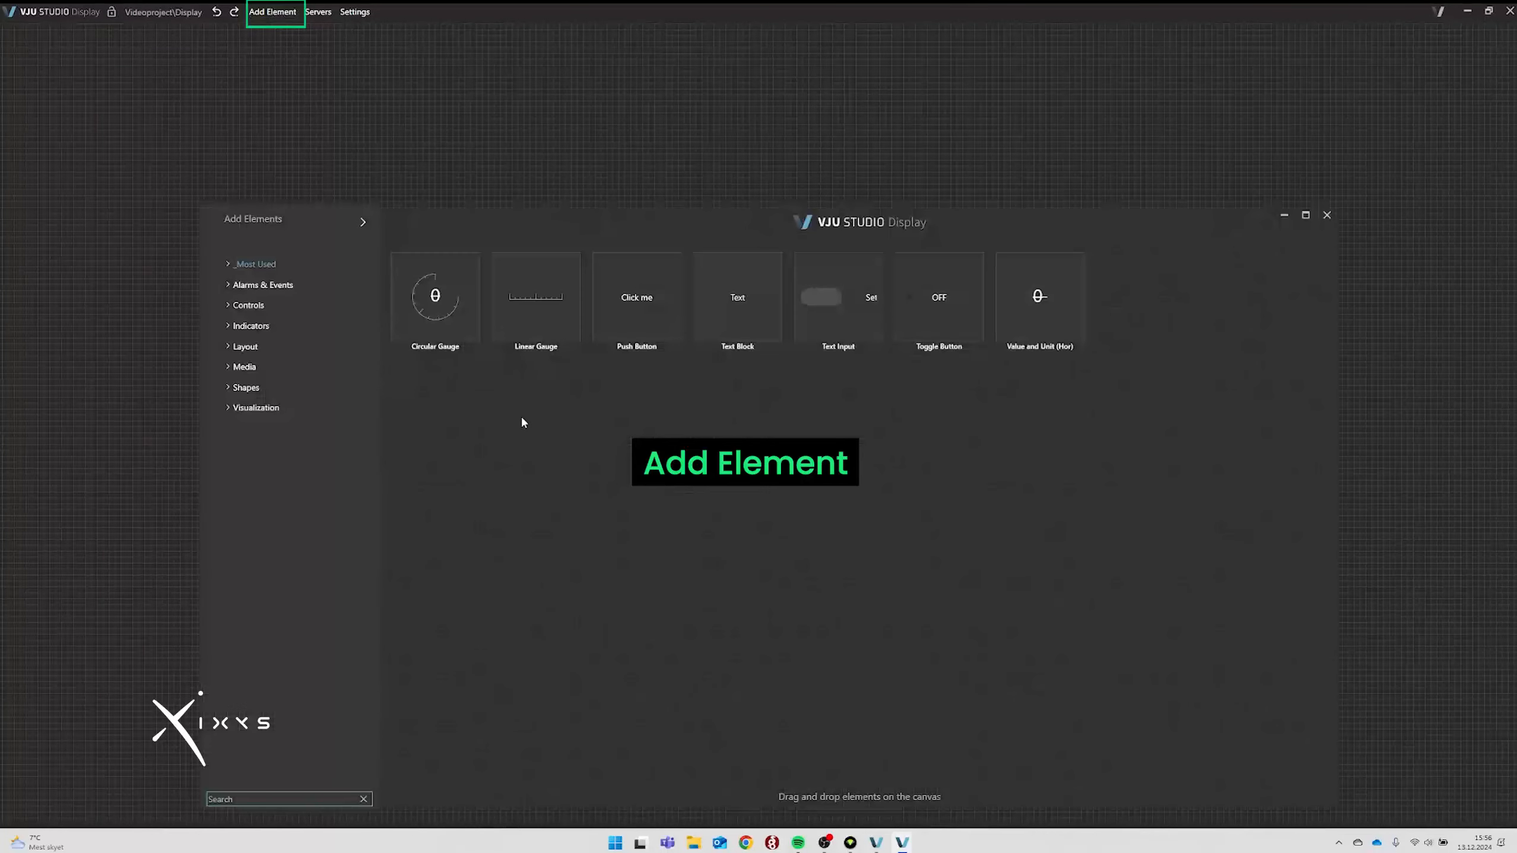
pyautogui.click(249, 368)
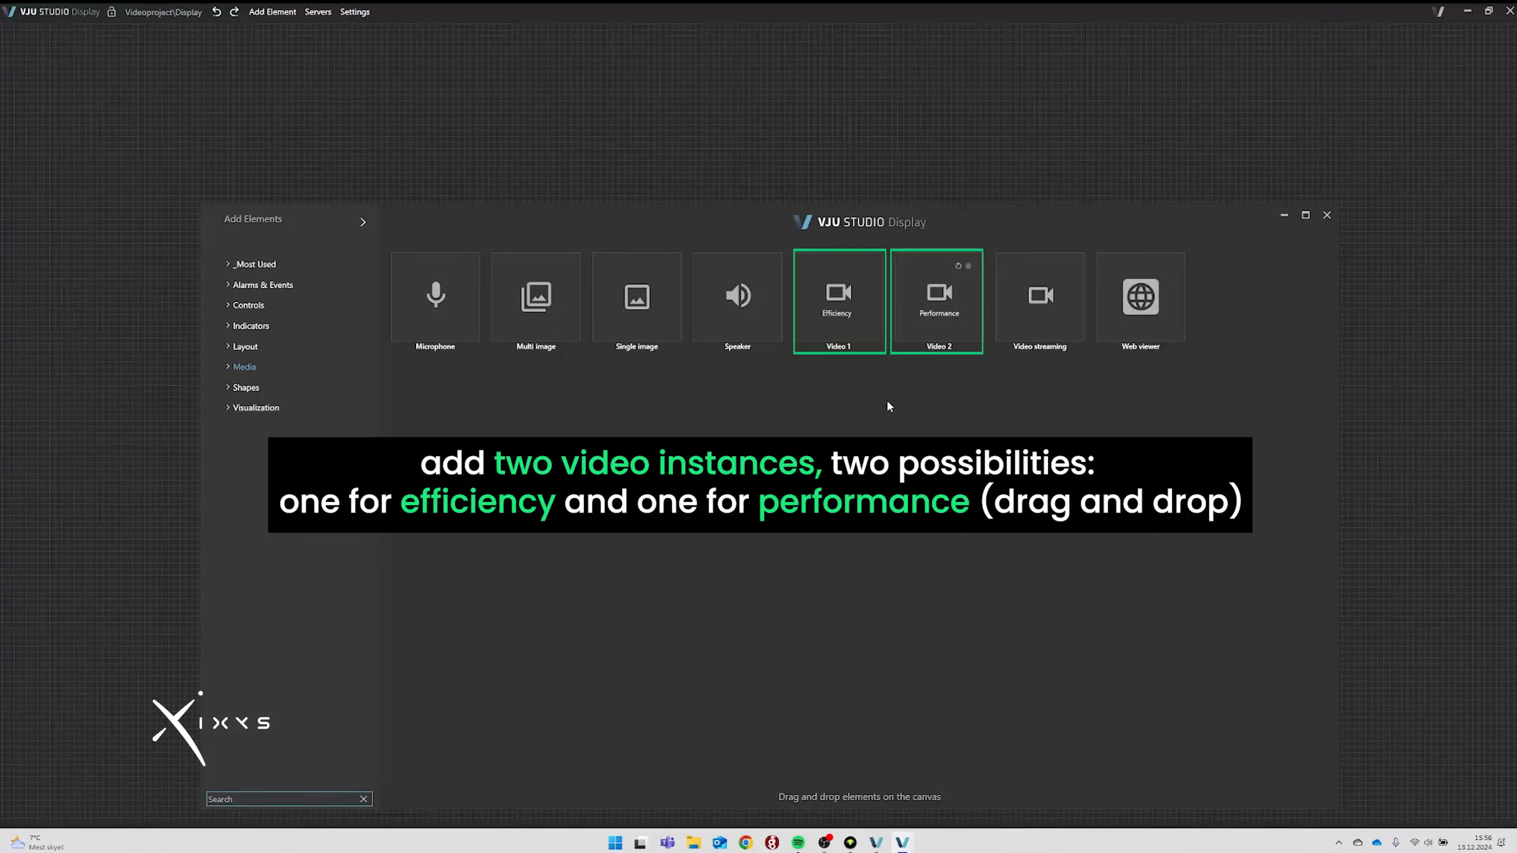
pyautogui.moveTo(831, 303); pyautogui.dragTo(430, 150)
pyautogui.moveTo(793, 159); pyautogui.dragTo(803, 155)
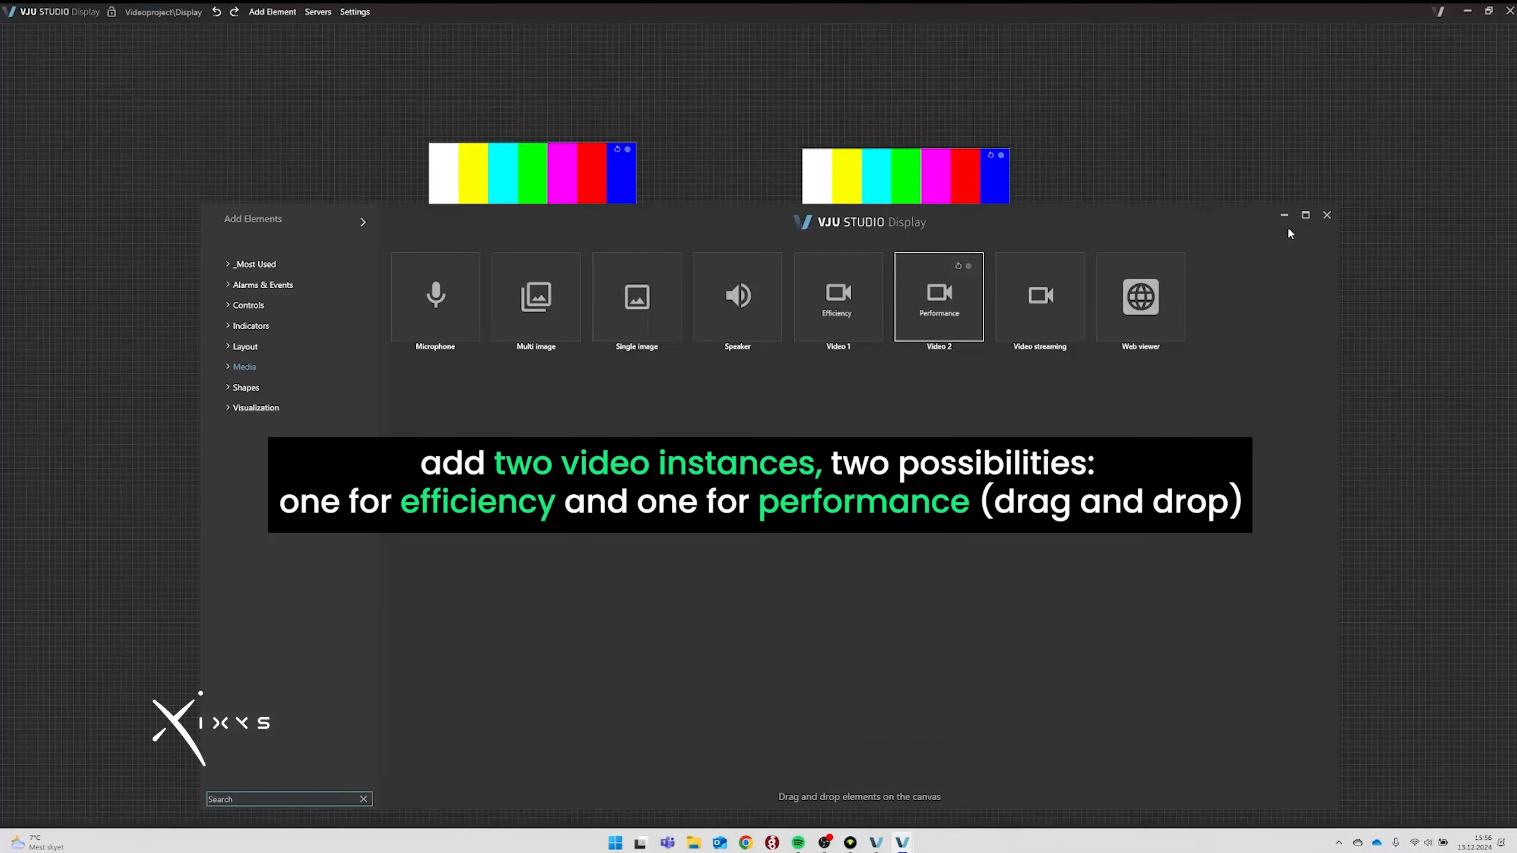
# Enlarge the left video element and move it to the canvas's top-left.
pyautogui.click(1327, 215)
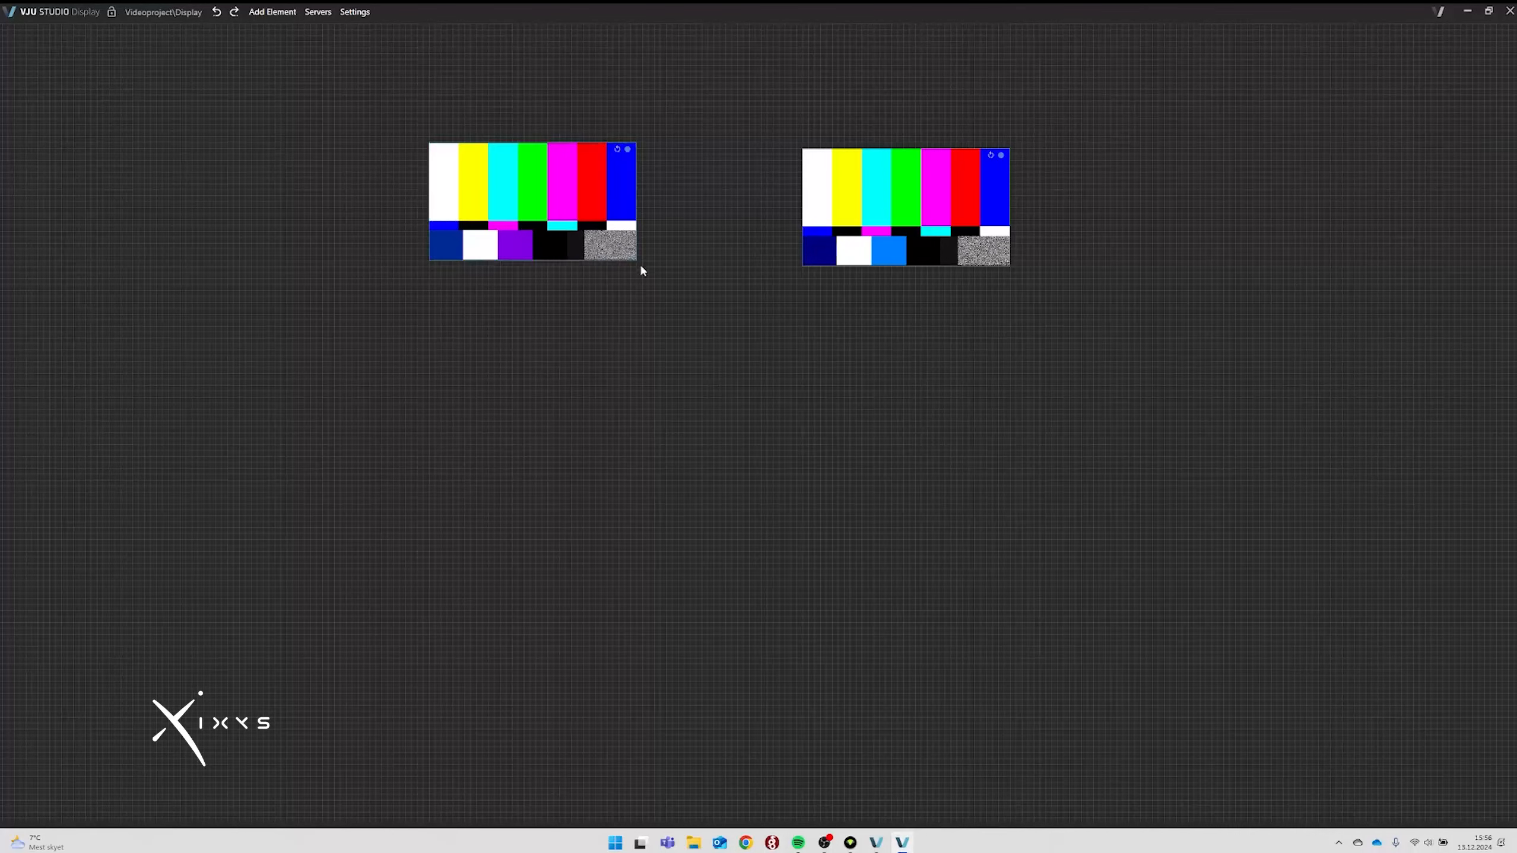
pyautogui.moveTo(634, 260); pyautogui.dragTo(914, 520)
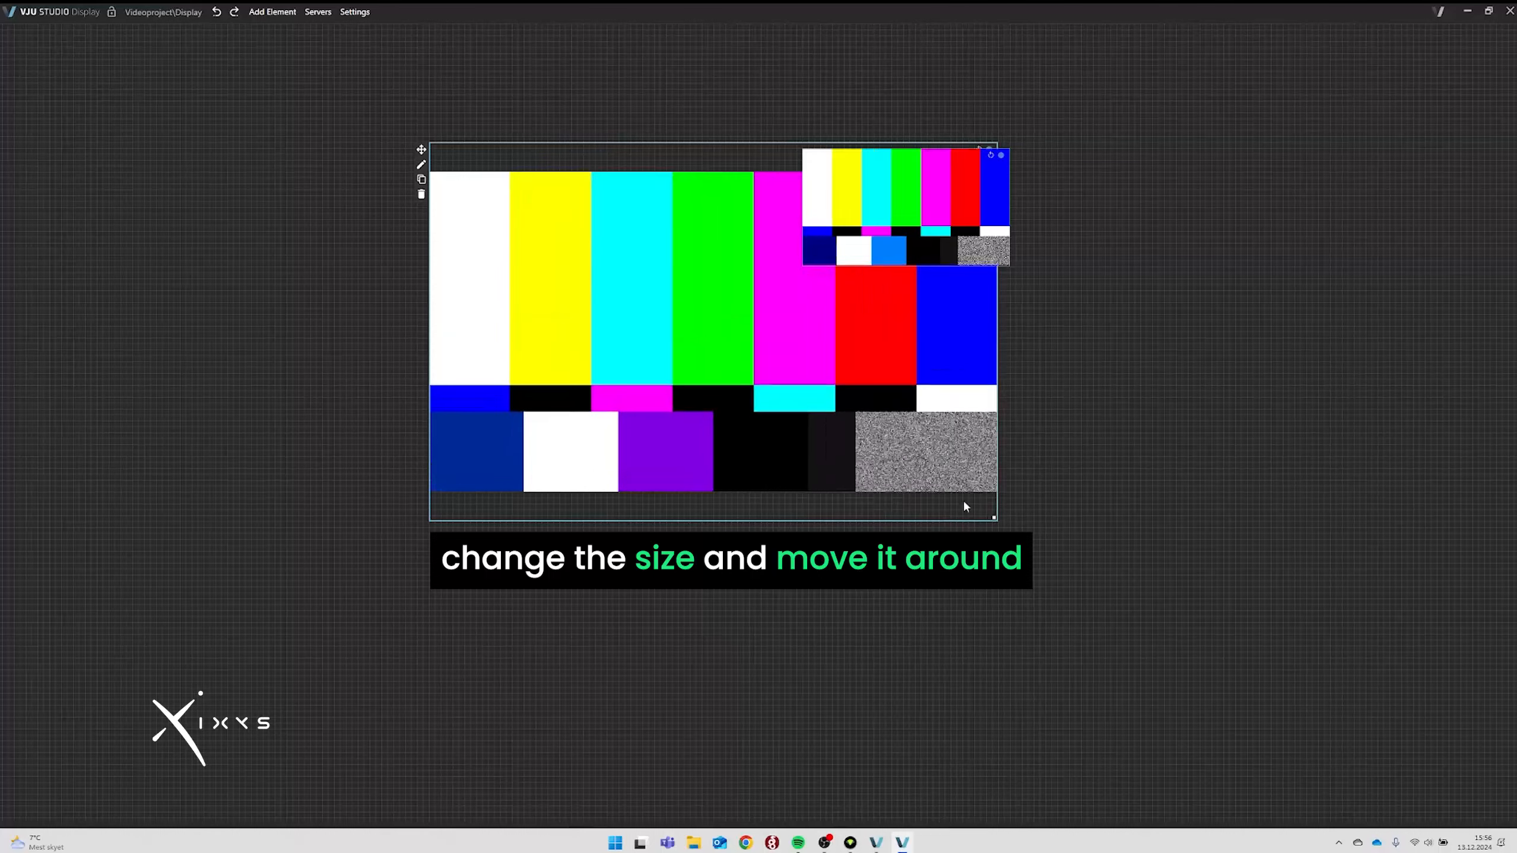
pyautogui.moveTo(421, 149); pyautogui.dragTo(117, 121)
# Position the right video beside the left one at matching size and bring up its settings.
pyautogui.moveTo(793, 157)
pyautogui.moveTo(793, 157); pyautogui.dragTo(736, 119)
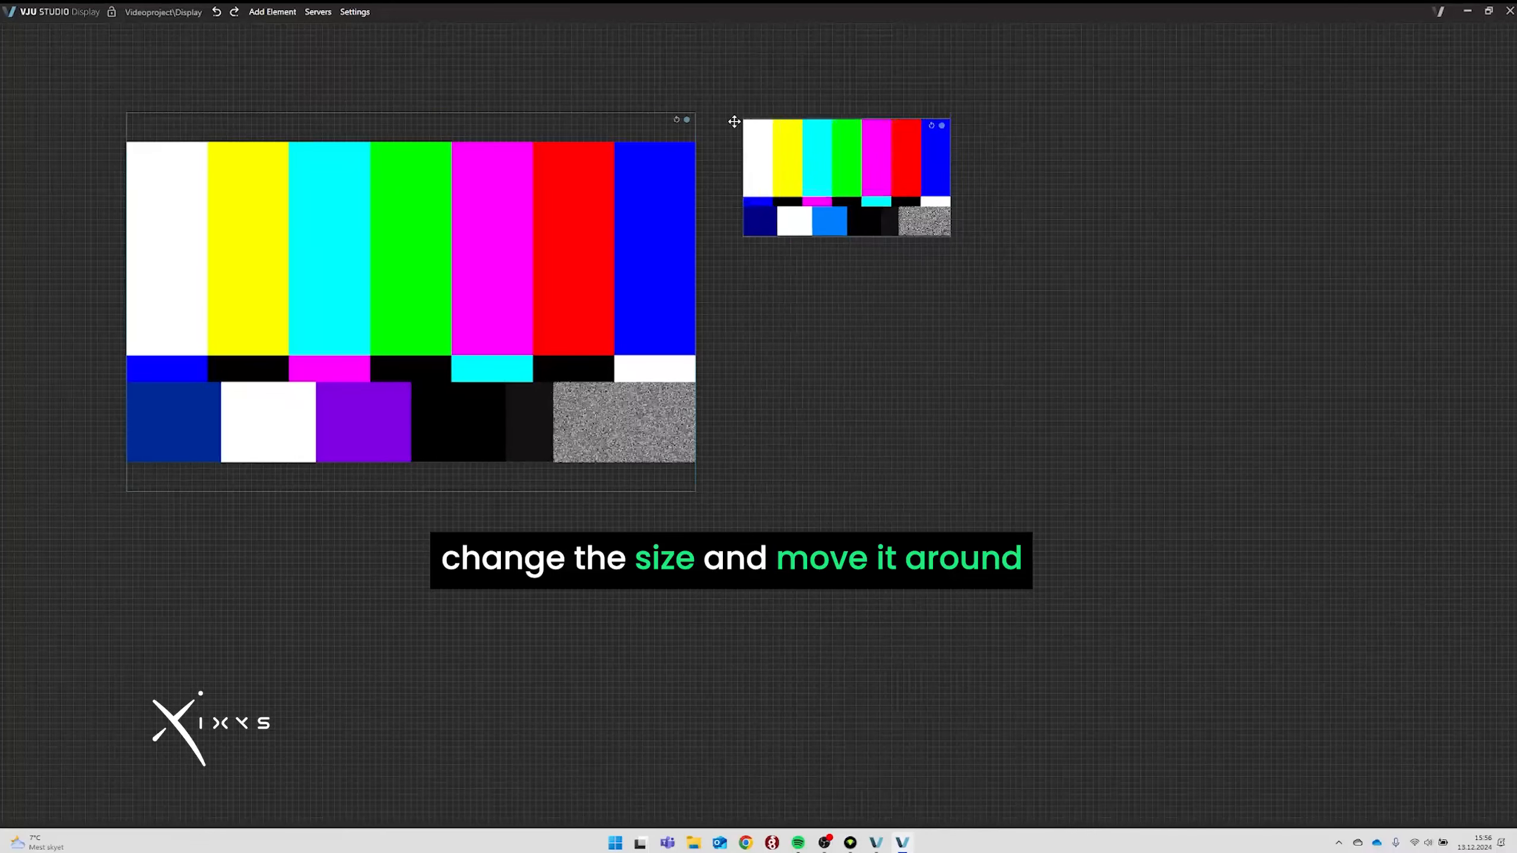
pyautogui.moveTo(946, 226); pyautogui.dragTo(1425, 486)
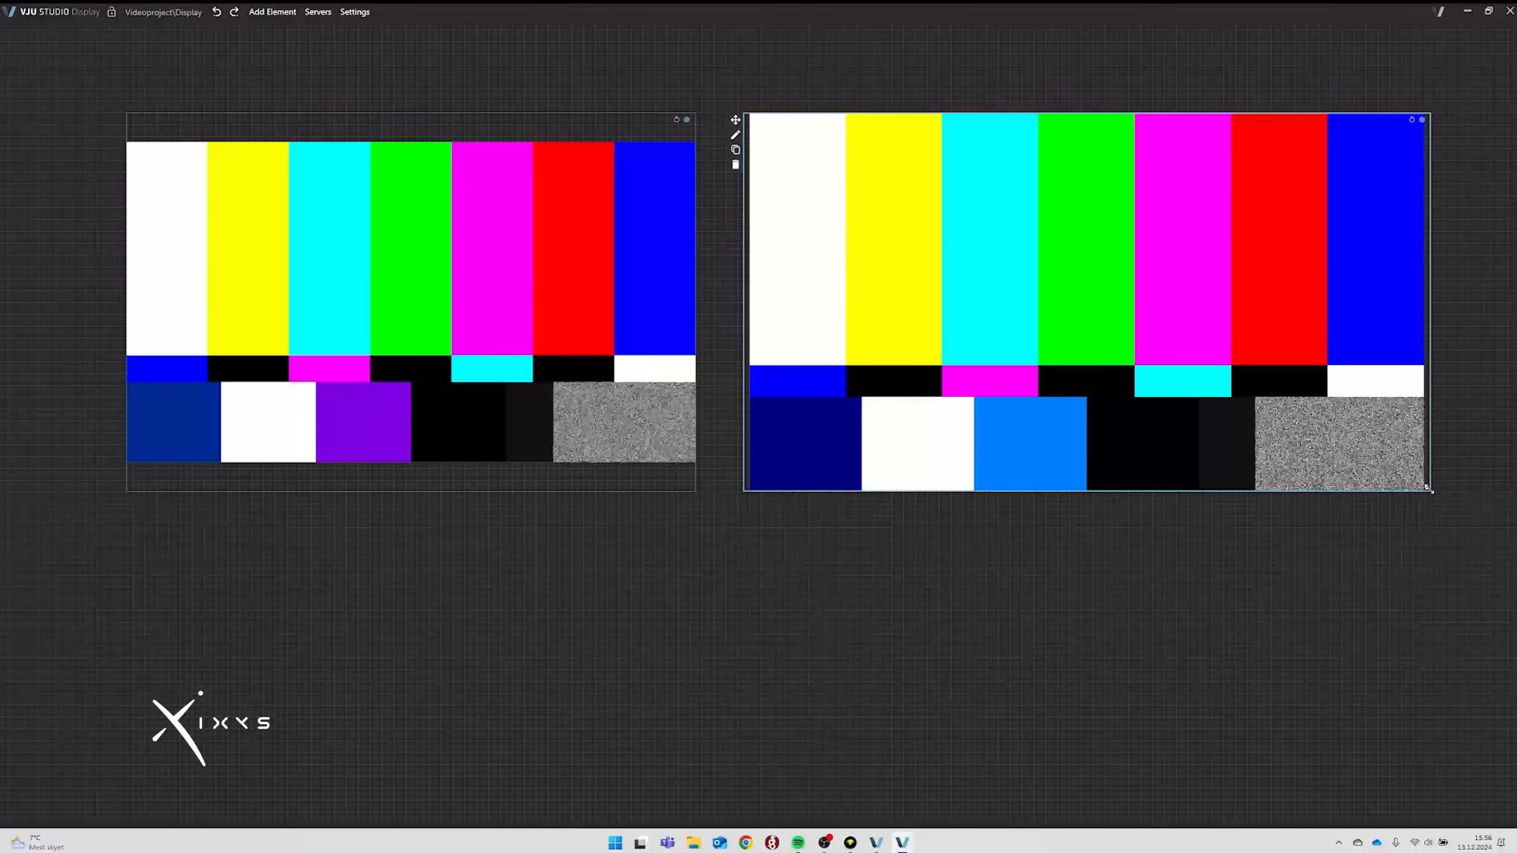
pyautogui.moveTo(1428, 488); pyautogui.dragTo(1418, 488)
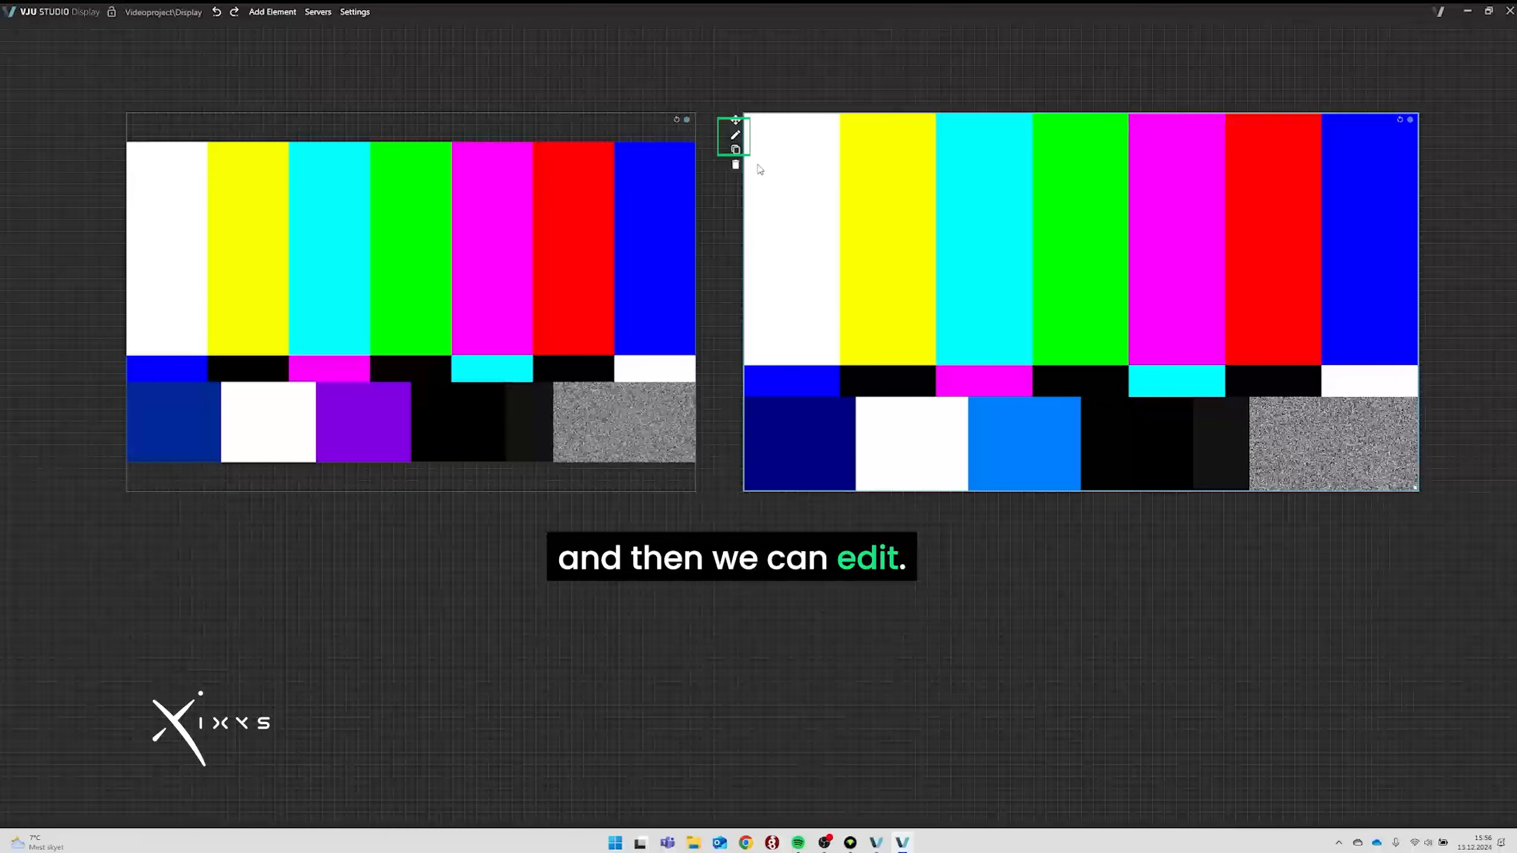
pyautogui.click(735, 136)
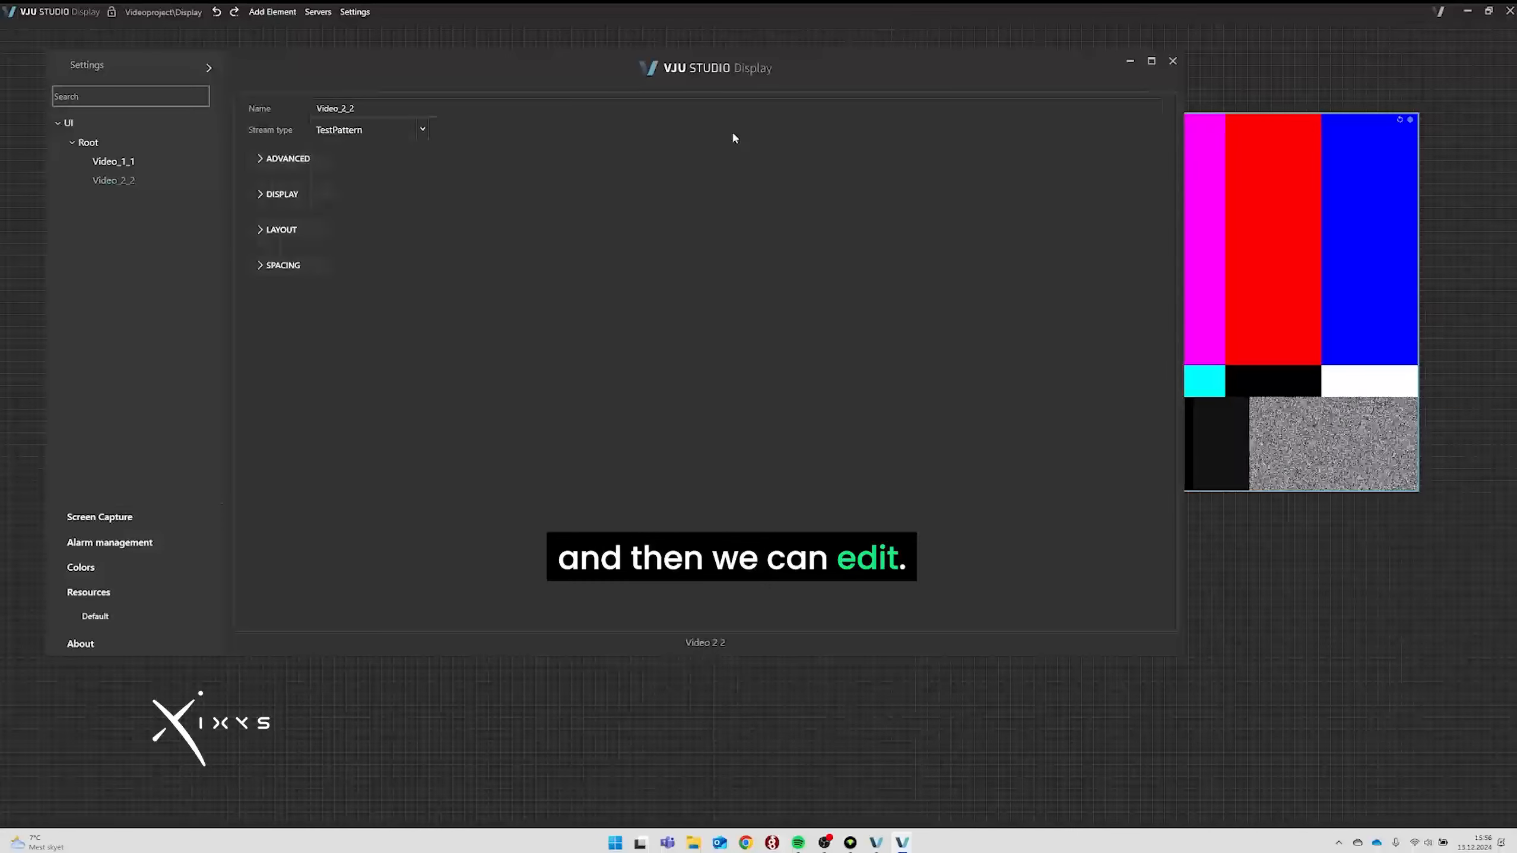
# Set Video_2_2's stream type to RTSP with URI rtsp://10.10.0.198/live_stream.
pyautogui.click(420, 133)
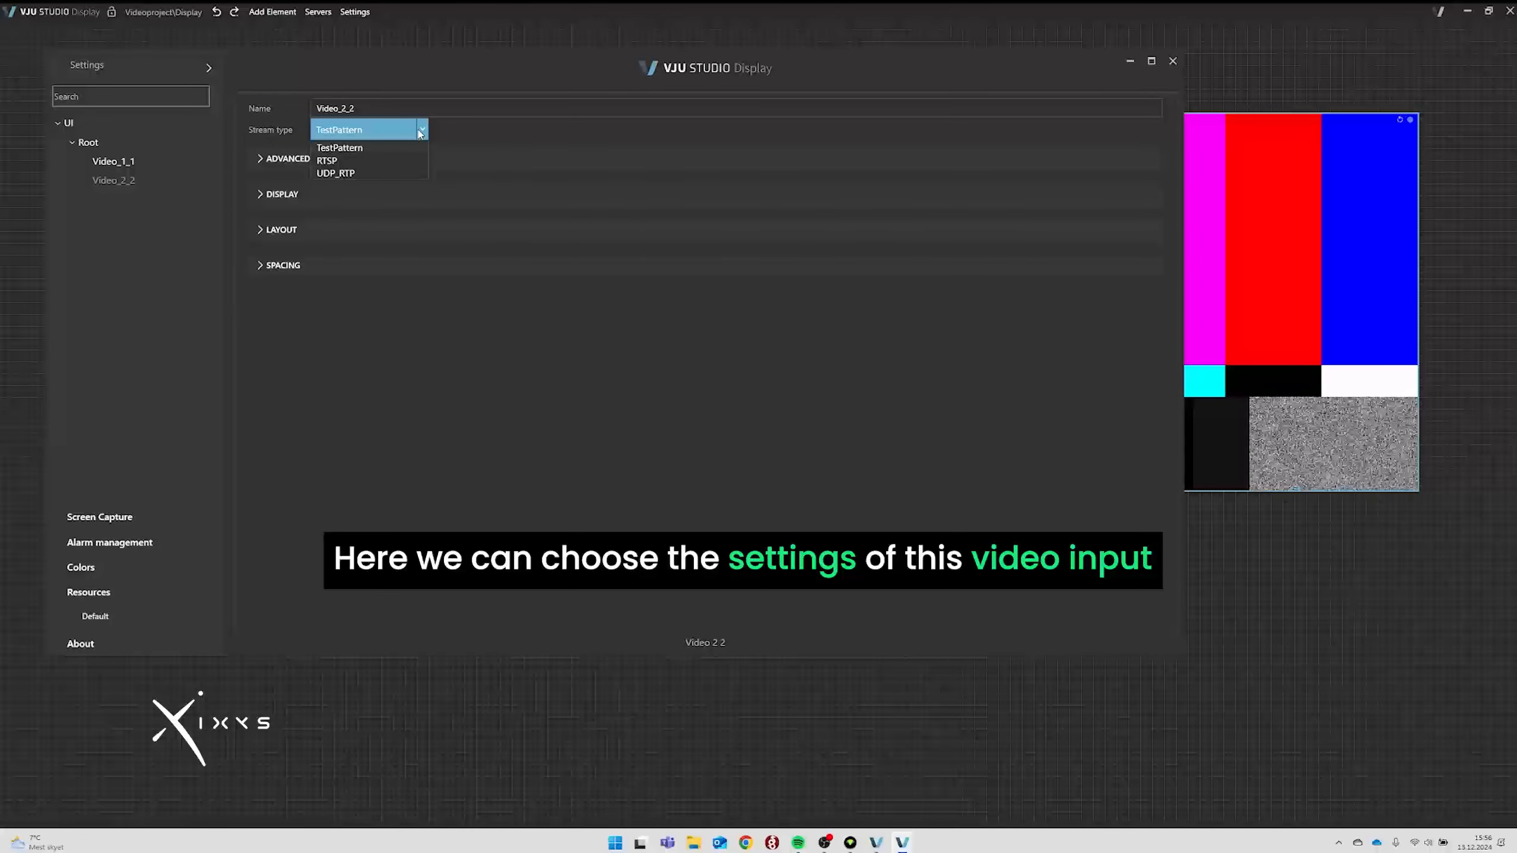
pyautogui.click(349, 161)
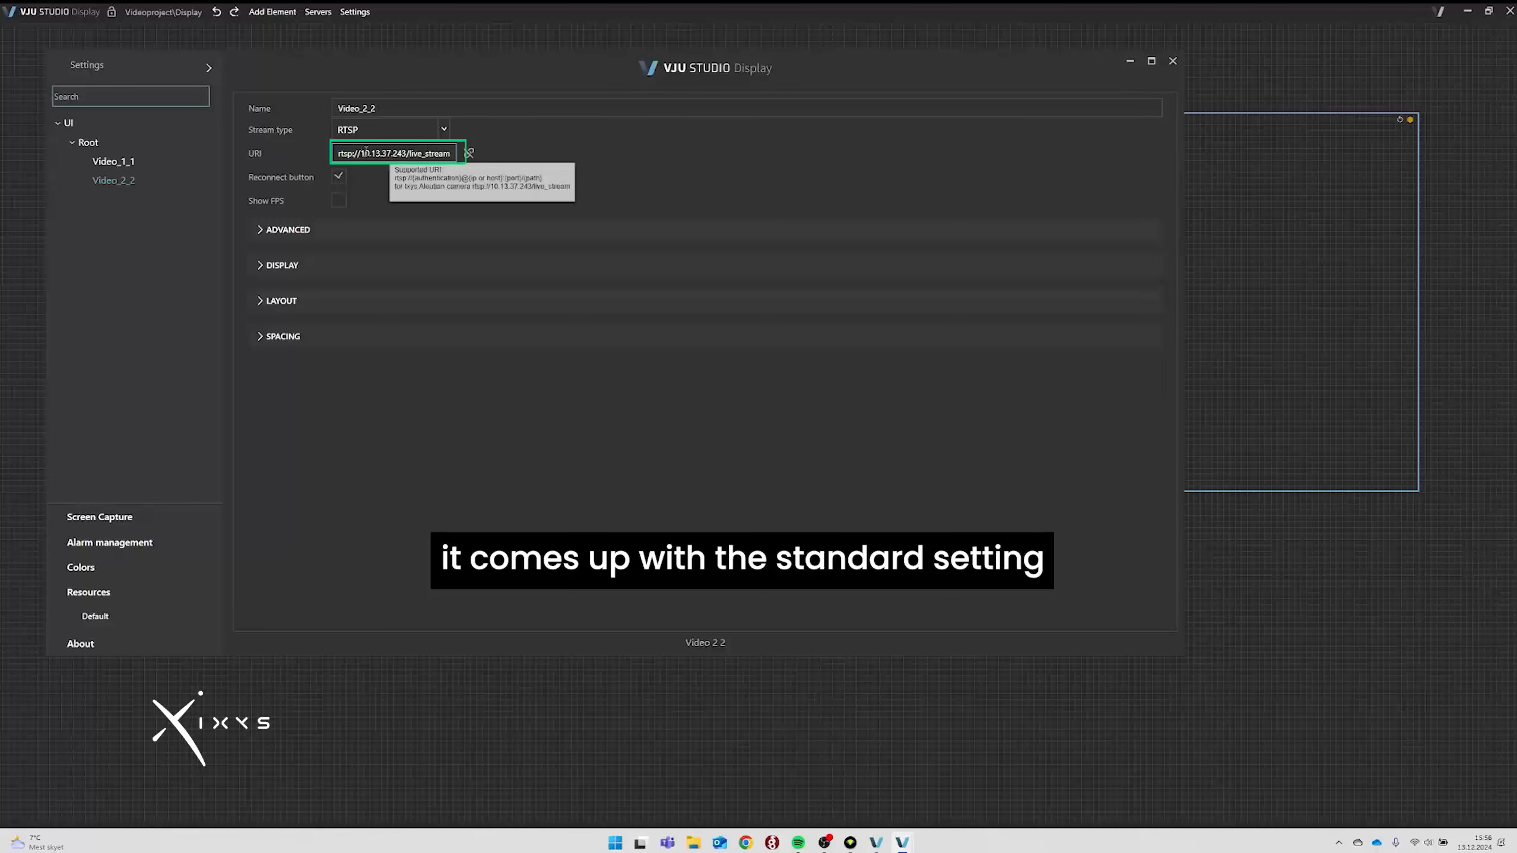
pyautogui.doubleClick(376, 154)
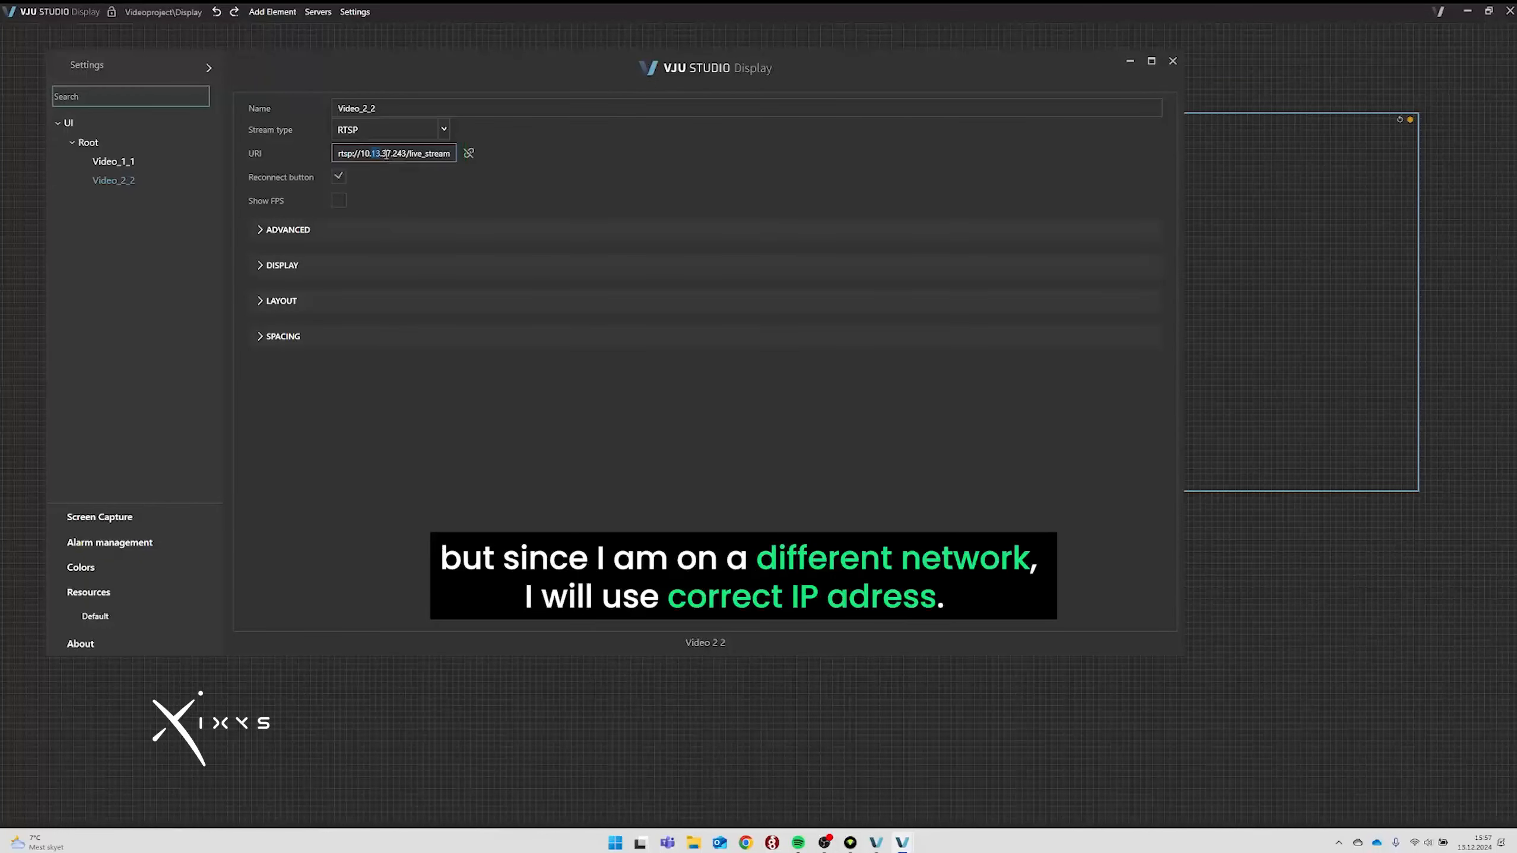
pyautogui.write('10')
pyautogui.doubleClick(387, 153)
pyautogui.write('0')
pyautogui.doubleClick(396, 154)
pyautogui.write('198')
pyautogui.click(437, 190)
pyautogui.click(1171, 62)
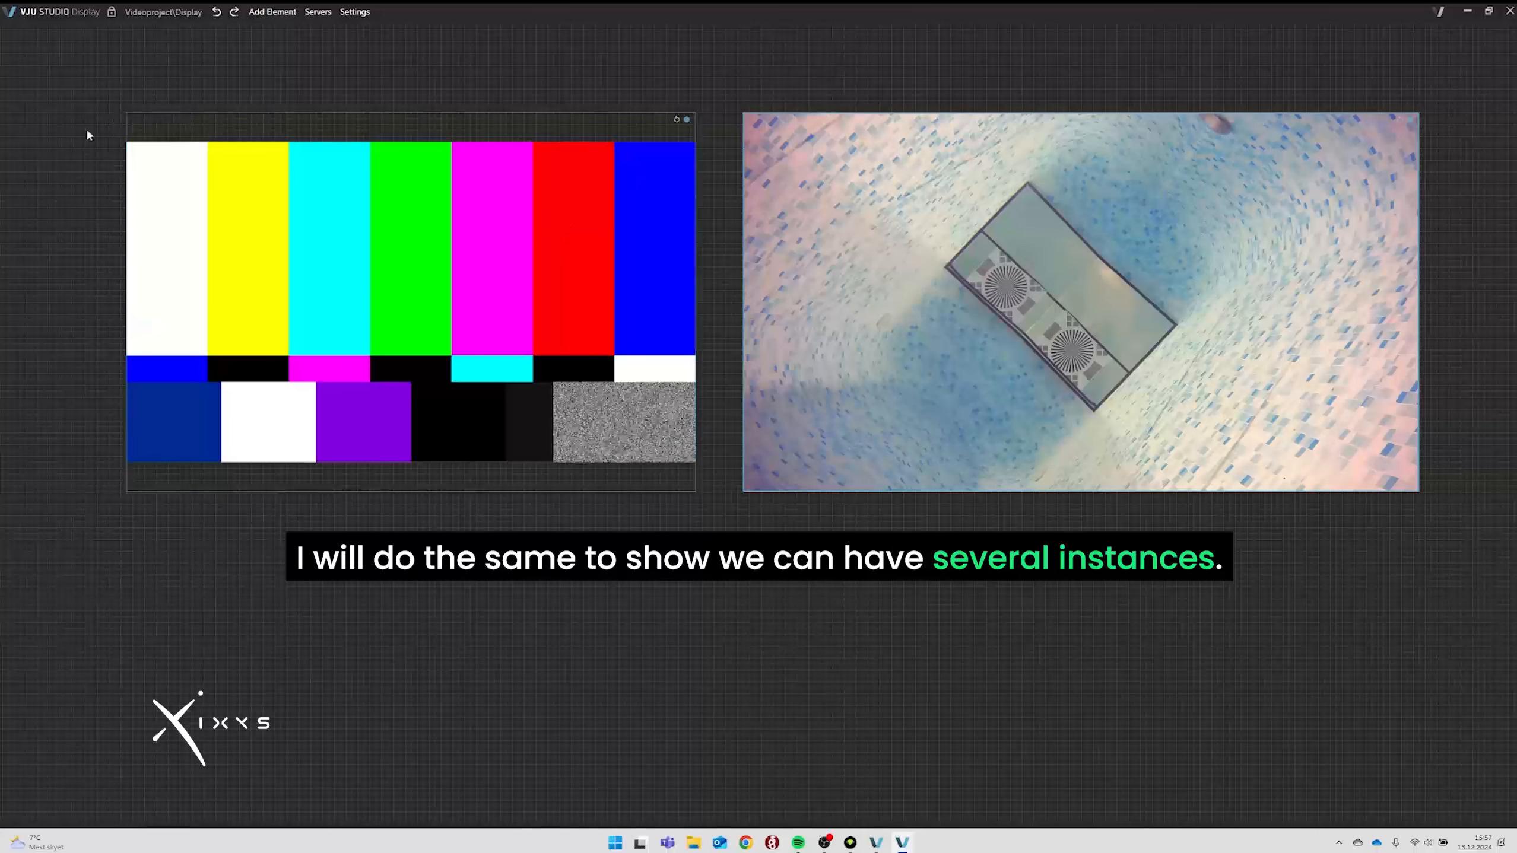
# Switch Video_1_1 to RTSP and fix its URI to rtsp://10.10.0.198/live_stream.
pyautogui.click(121, 139)
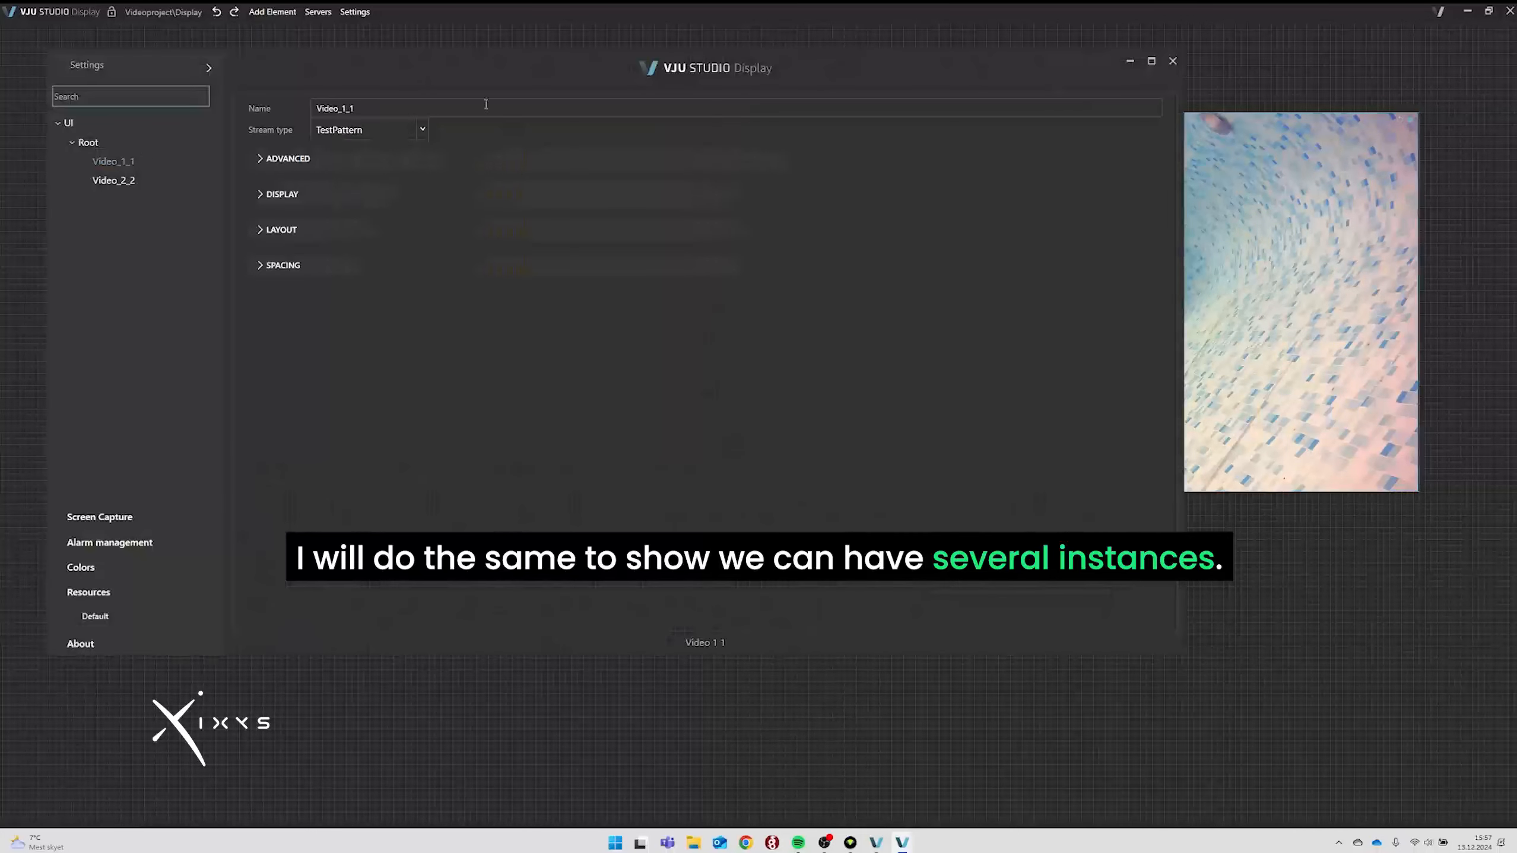
pyautogui.click(366, 130)
pyautogui.click(374, 156)
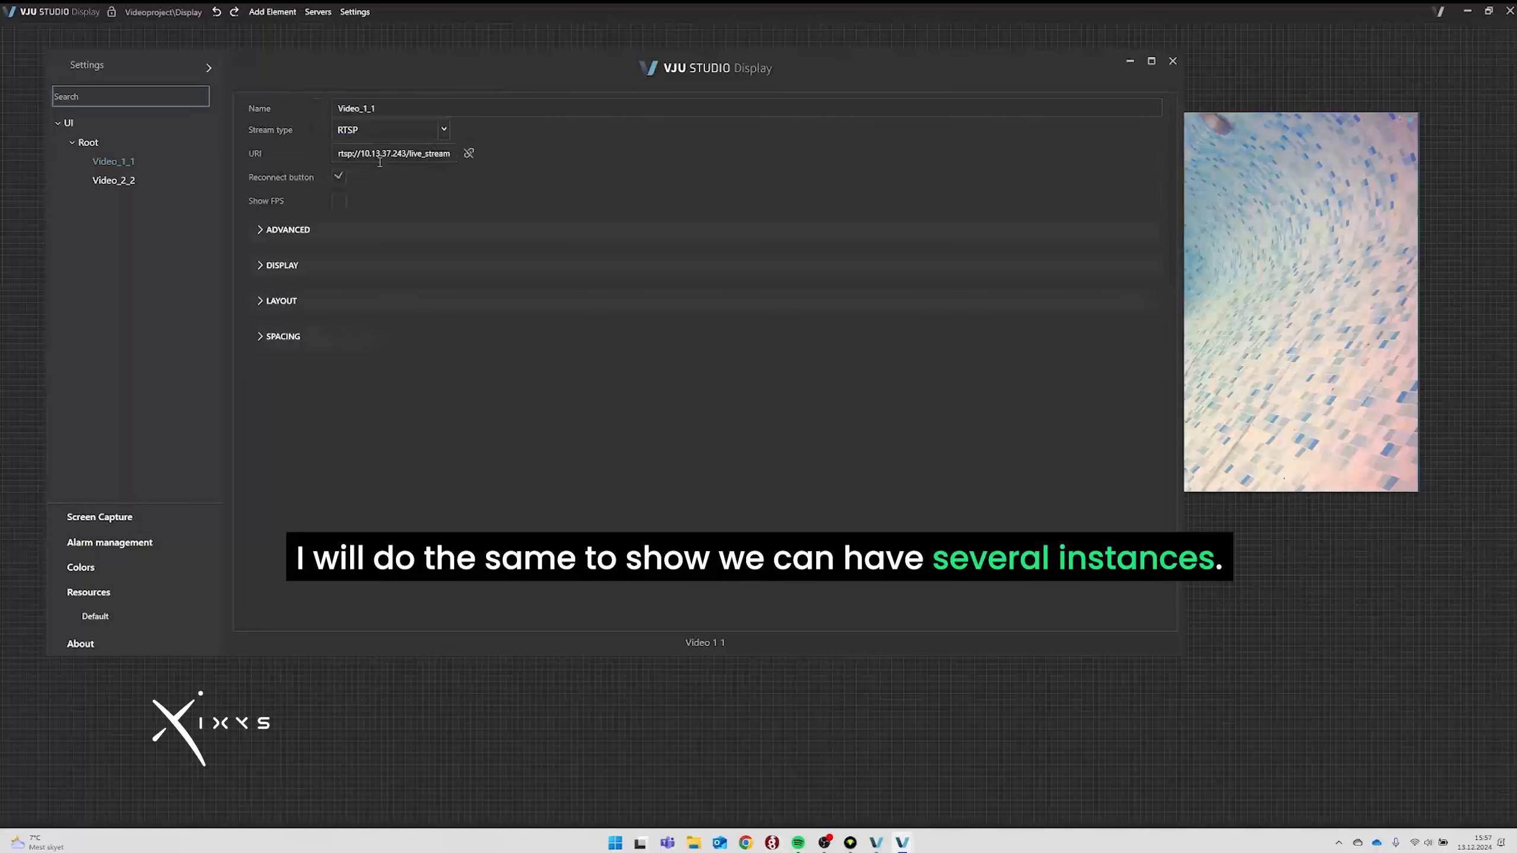
pyautogui.click(379, 157)
pyautogui.doubleClick(379, 157)
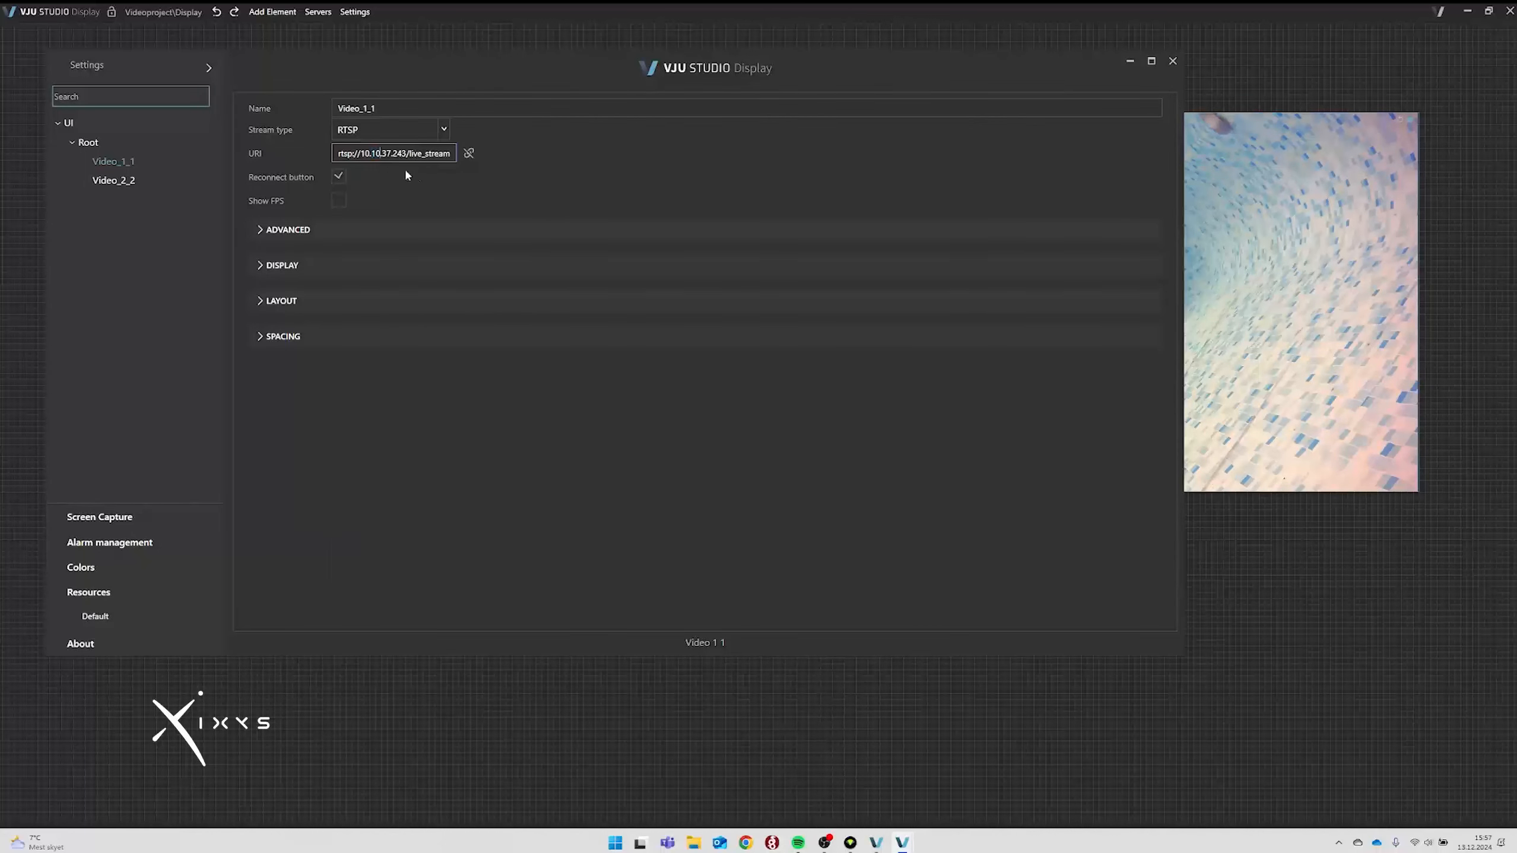
pyautogui.write('0')
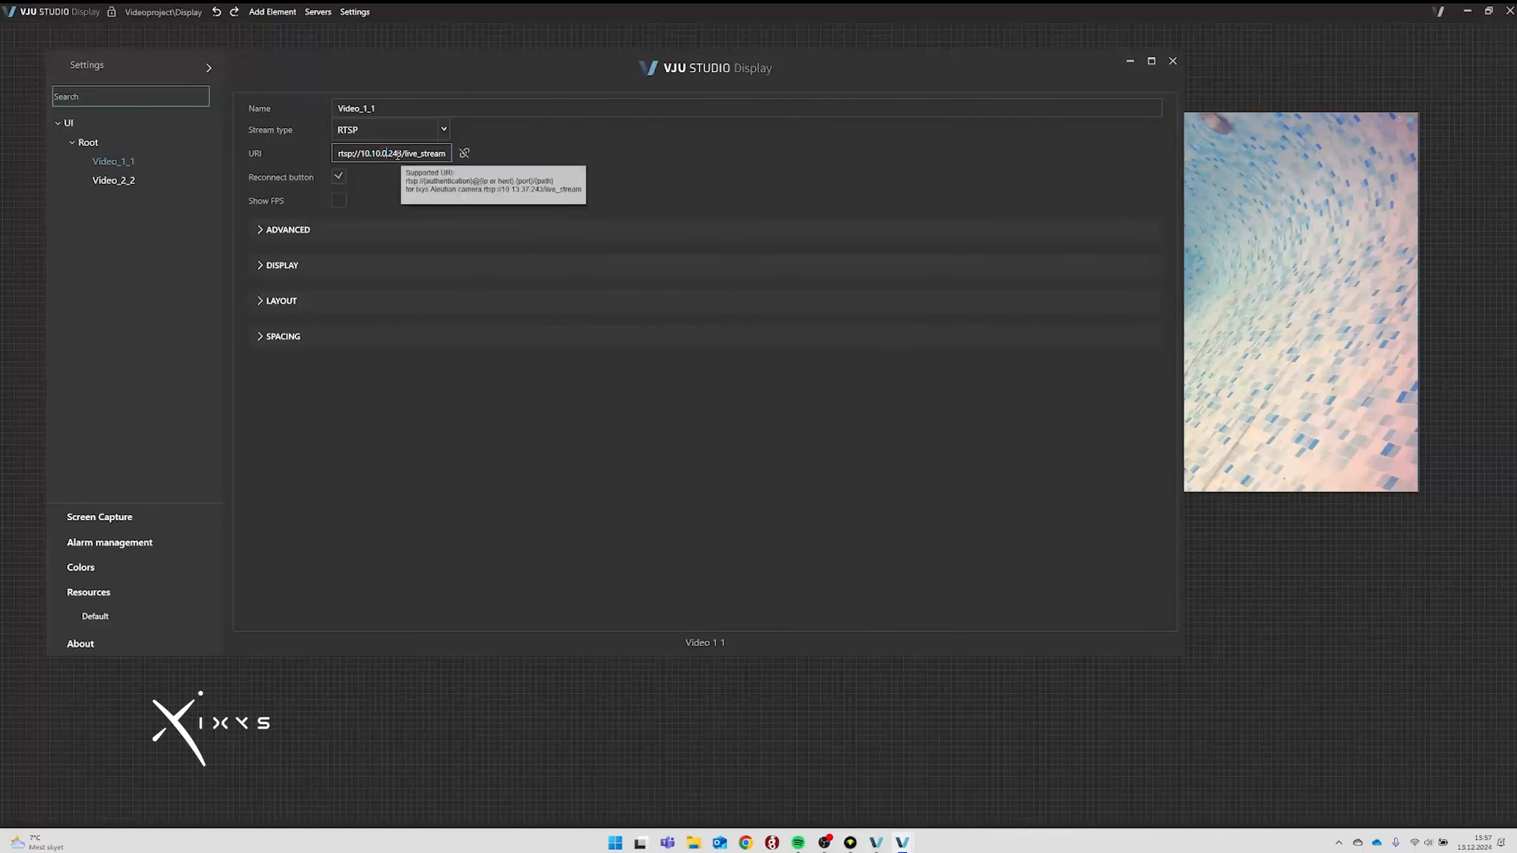
pyautogui.doubleClick(395, 154)
pyautogui.write('198')
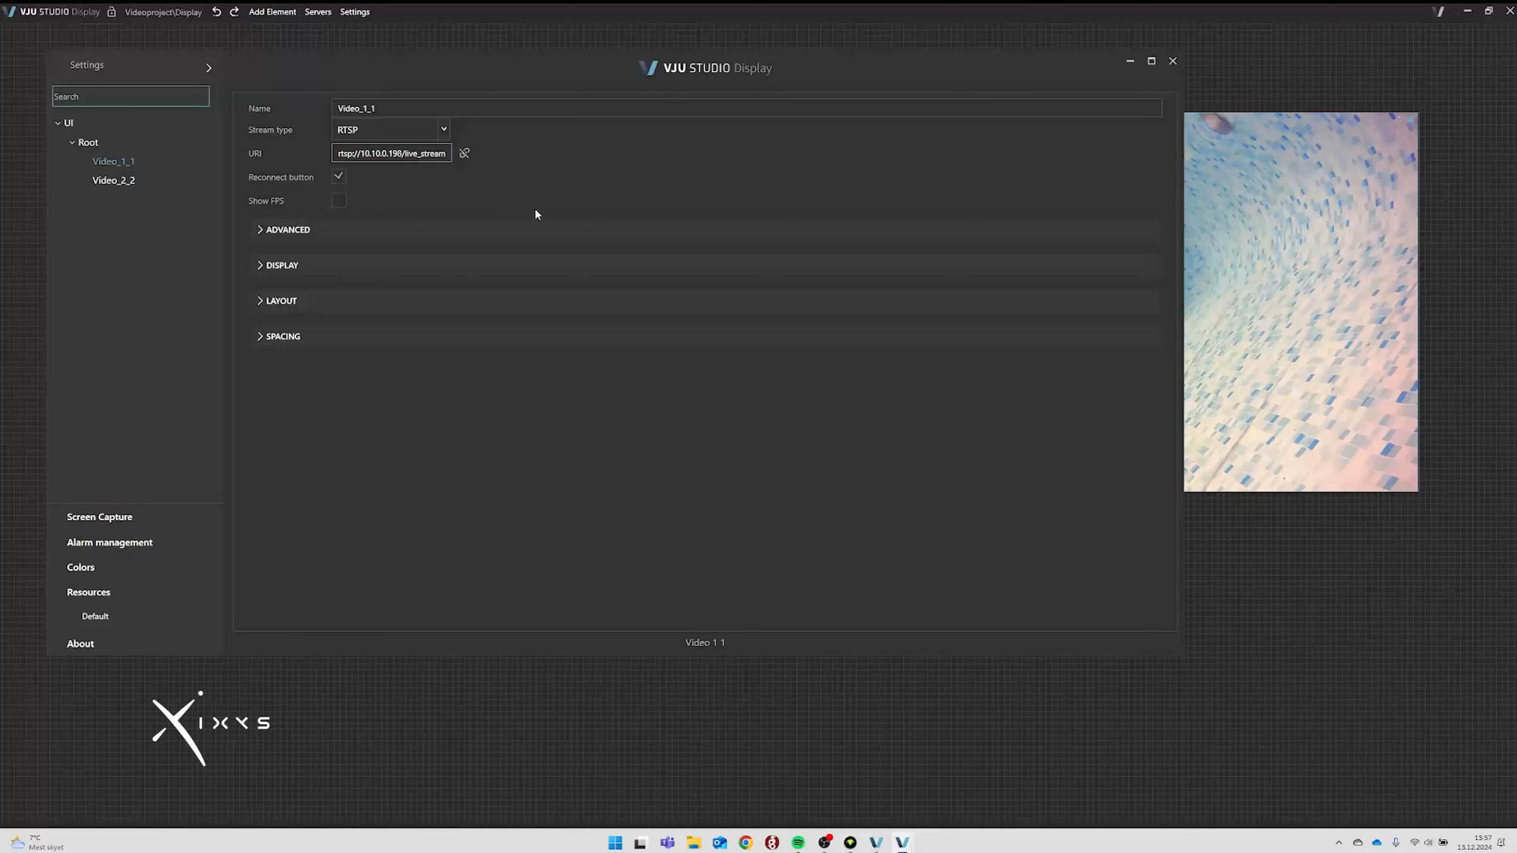
pyautogui.click(535, 209)
pyautogui.click(1172, 61)
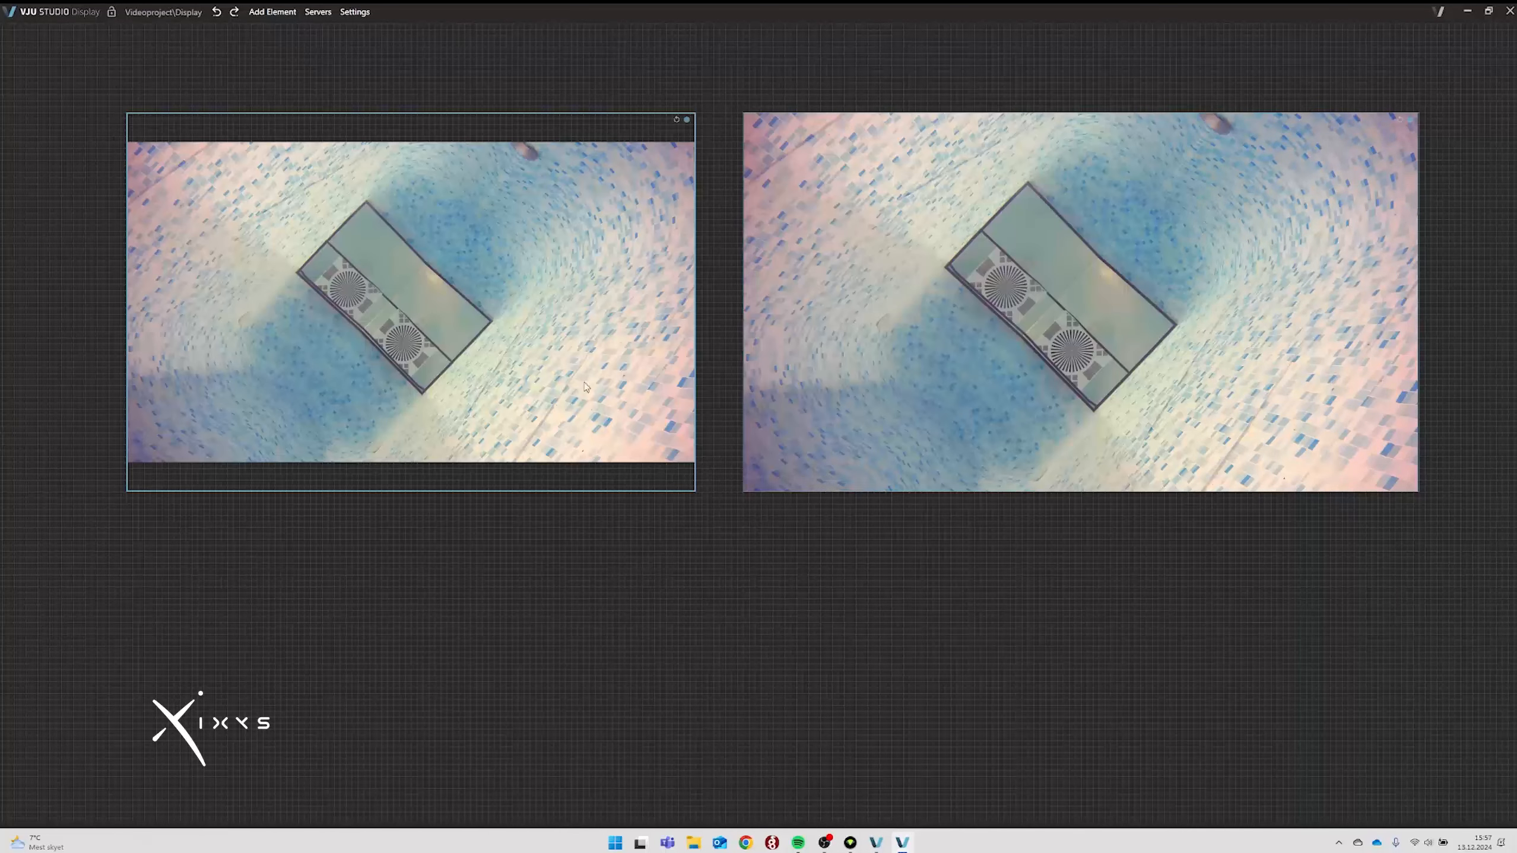
# Place a Single image element from Media onto the right camera feed.
pyautogui.click(275, 13)
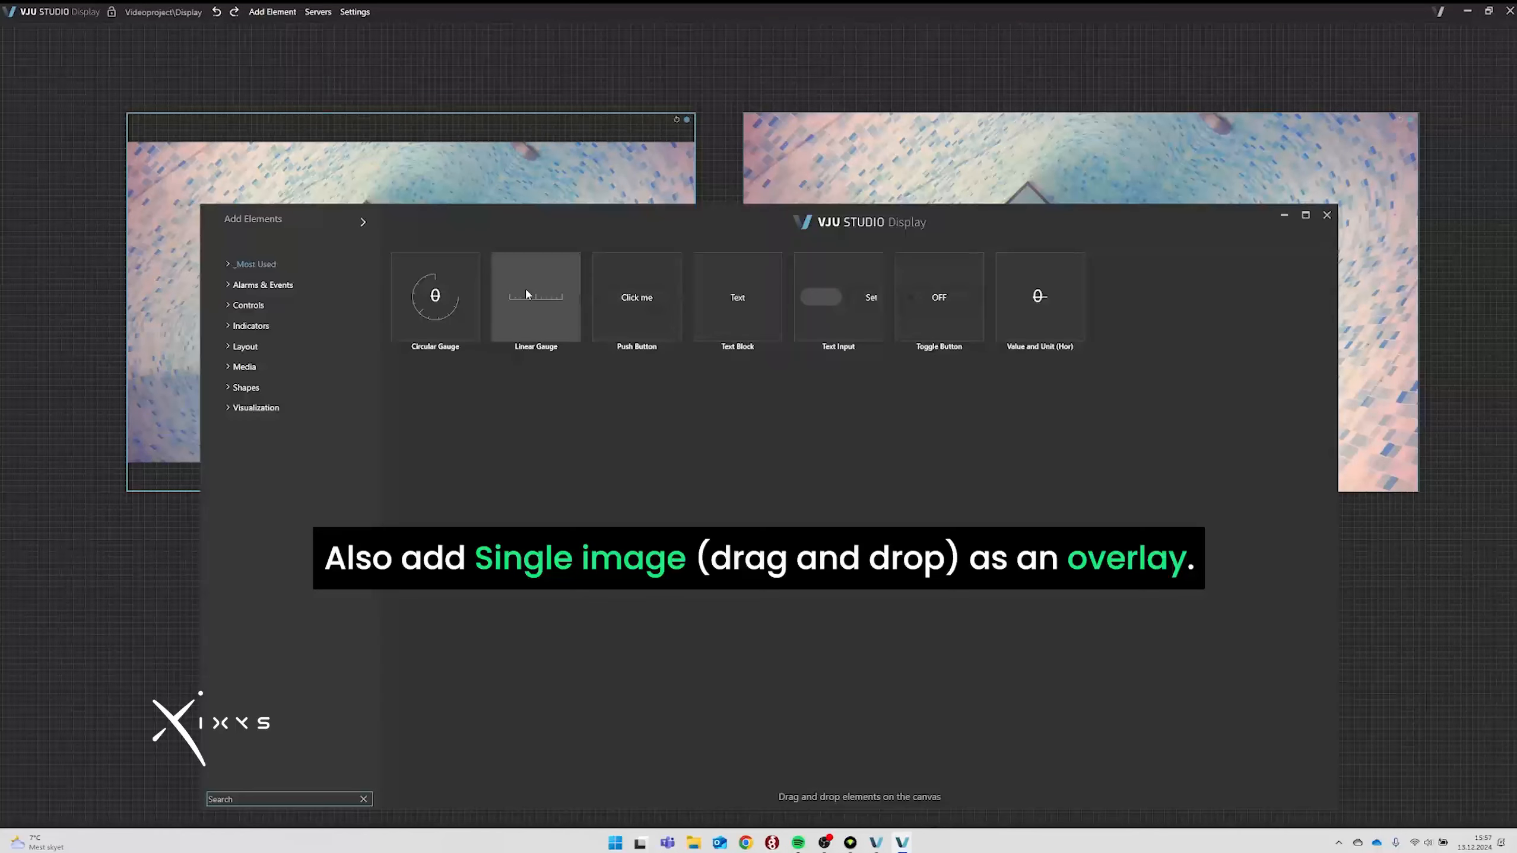
pyautogui.click(246, 367)
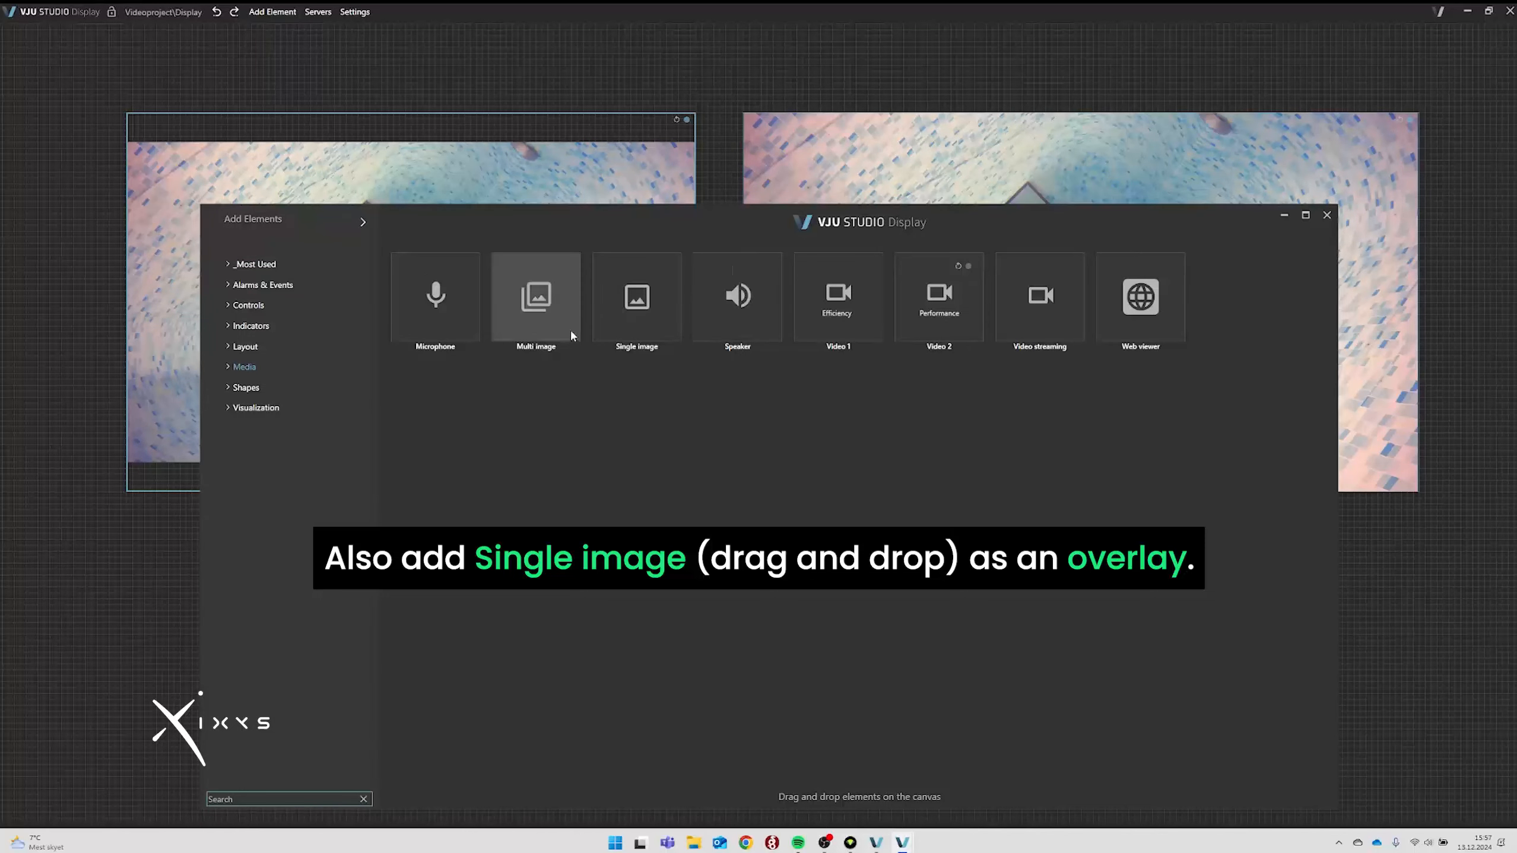
pyautogui.click(636, 299)
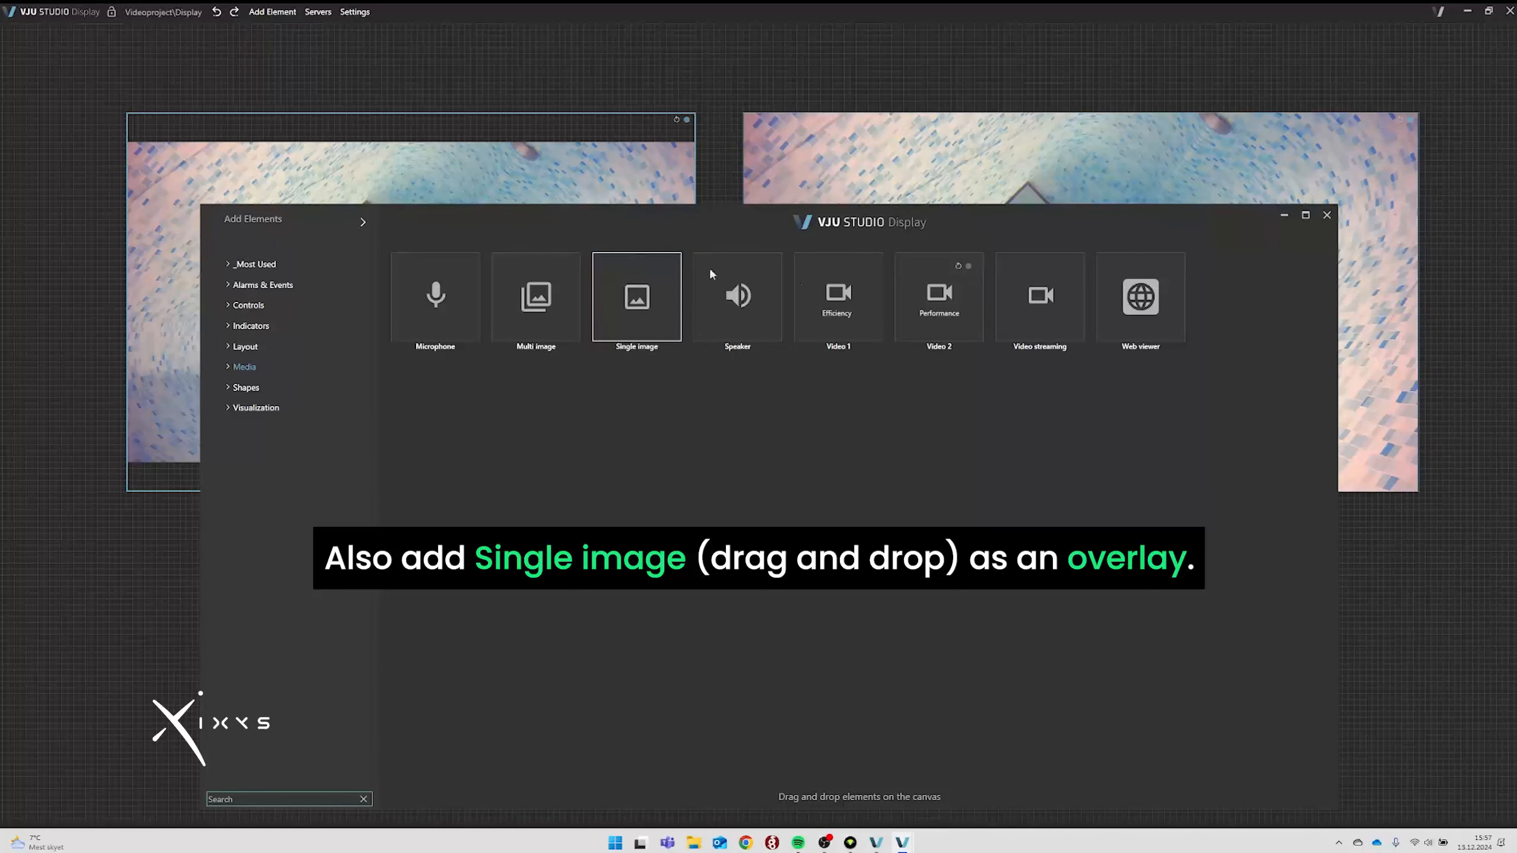
pyautogui.moveTo(660, 324); pyautogui.dragTo(1136, 190)
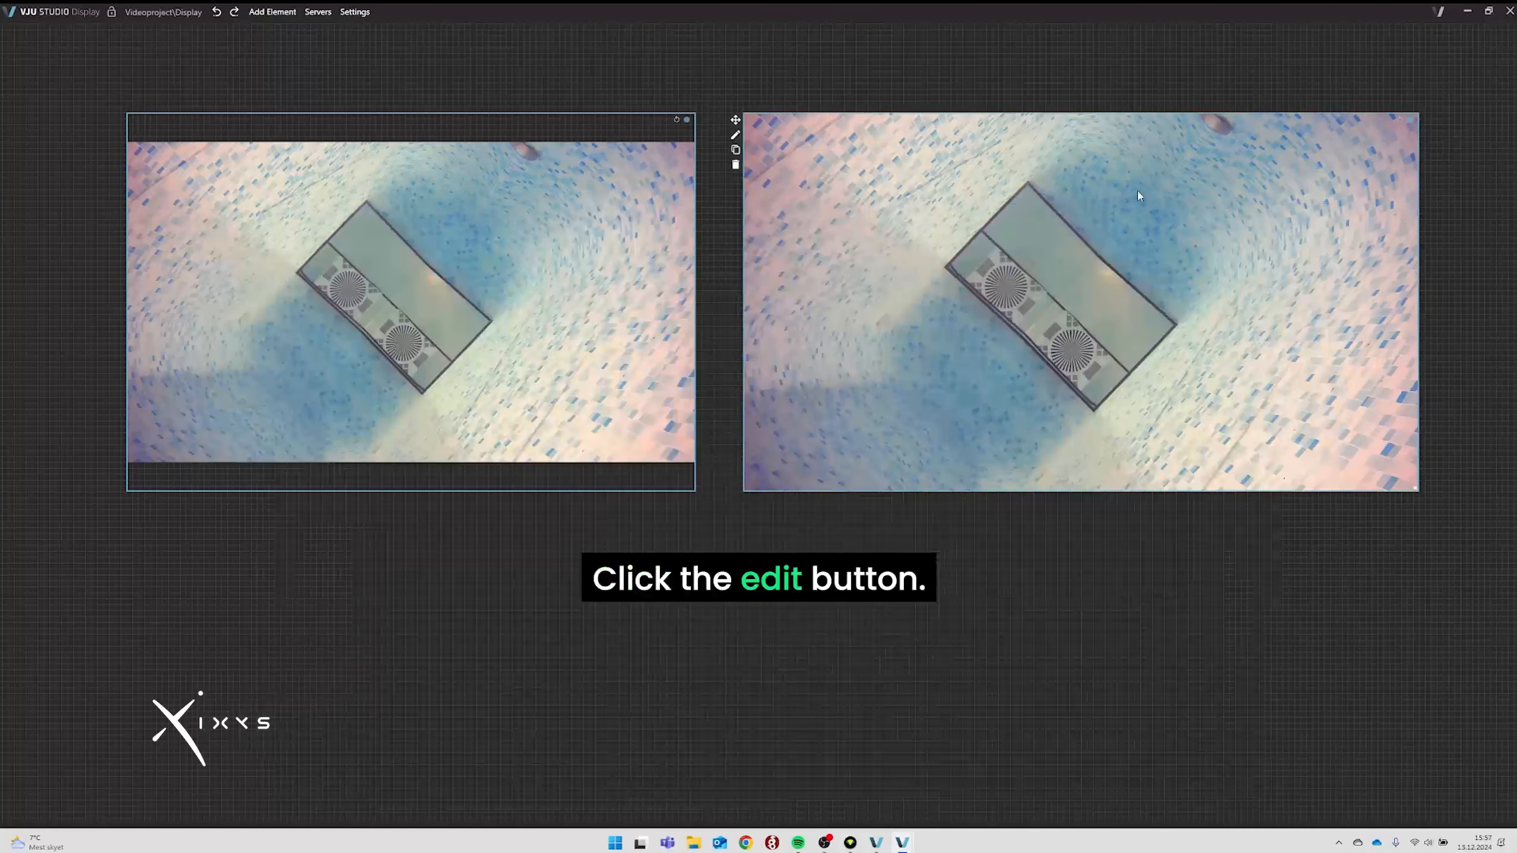
# Import ixys_logo_stacked_white2 as a resource and use it as the image.
pyautogui.click(1157, 187)
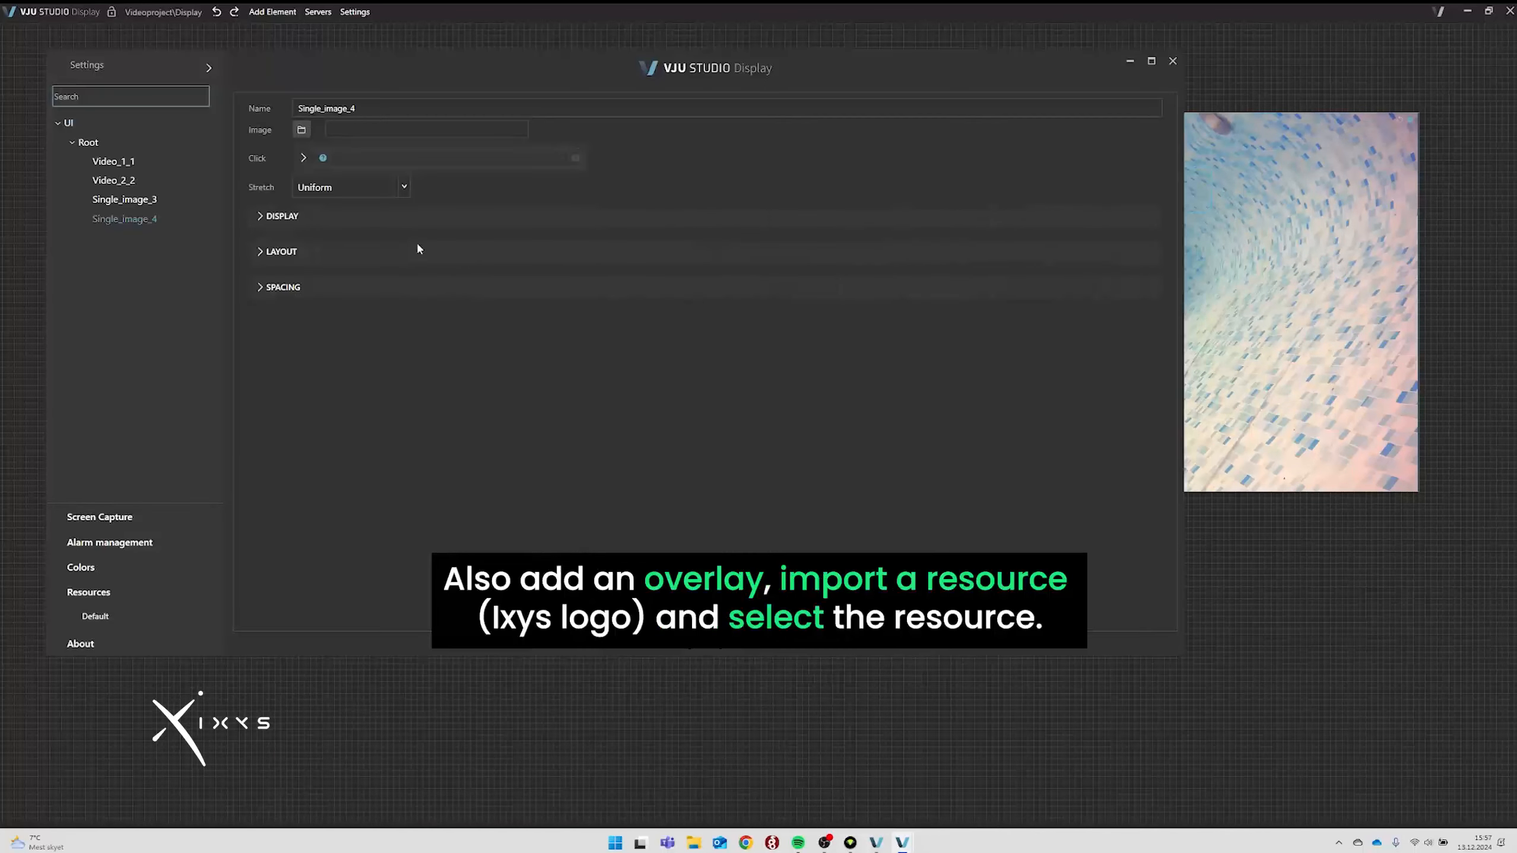
pyautogui.click(302, 130)
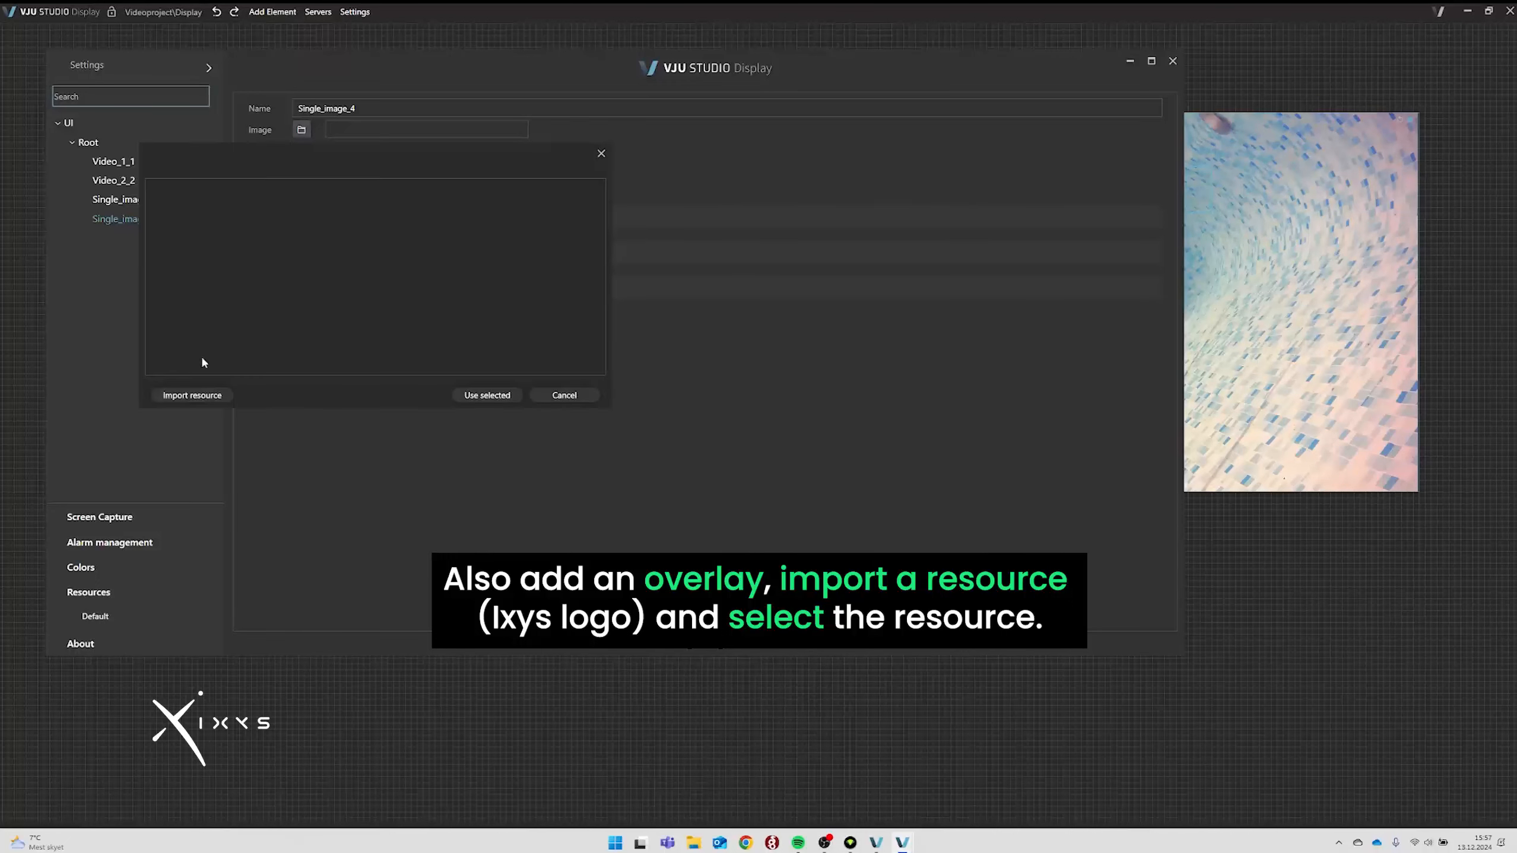
pyautogui.click(192, 395)
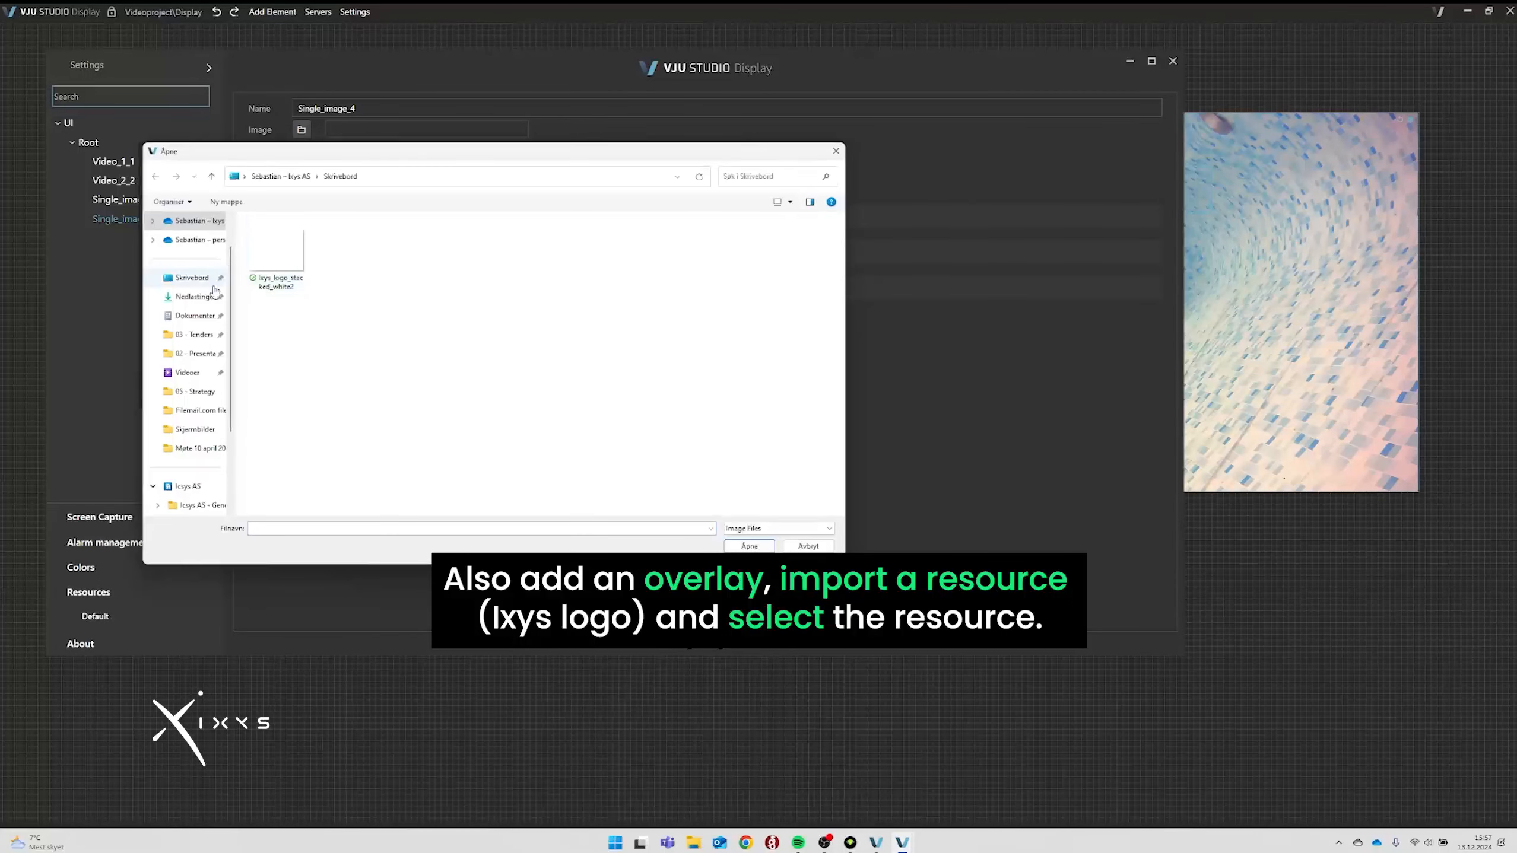
pyautogui.click(277, 254)
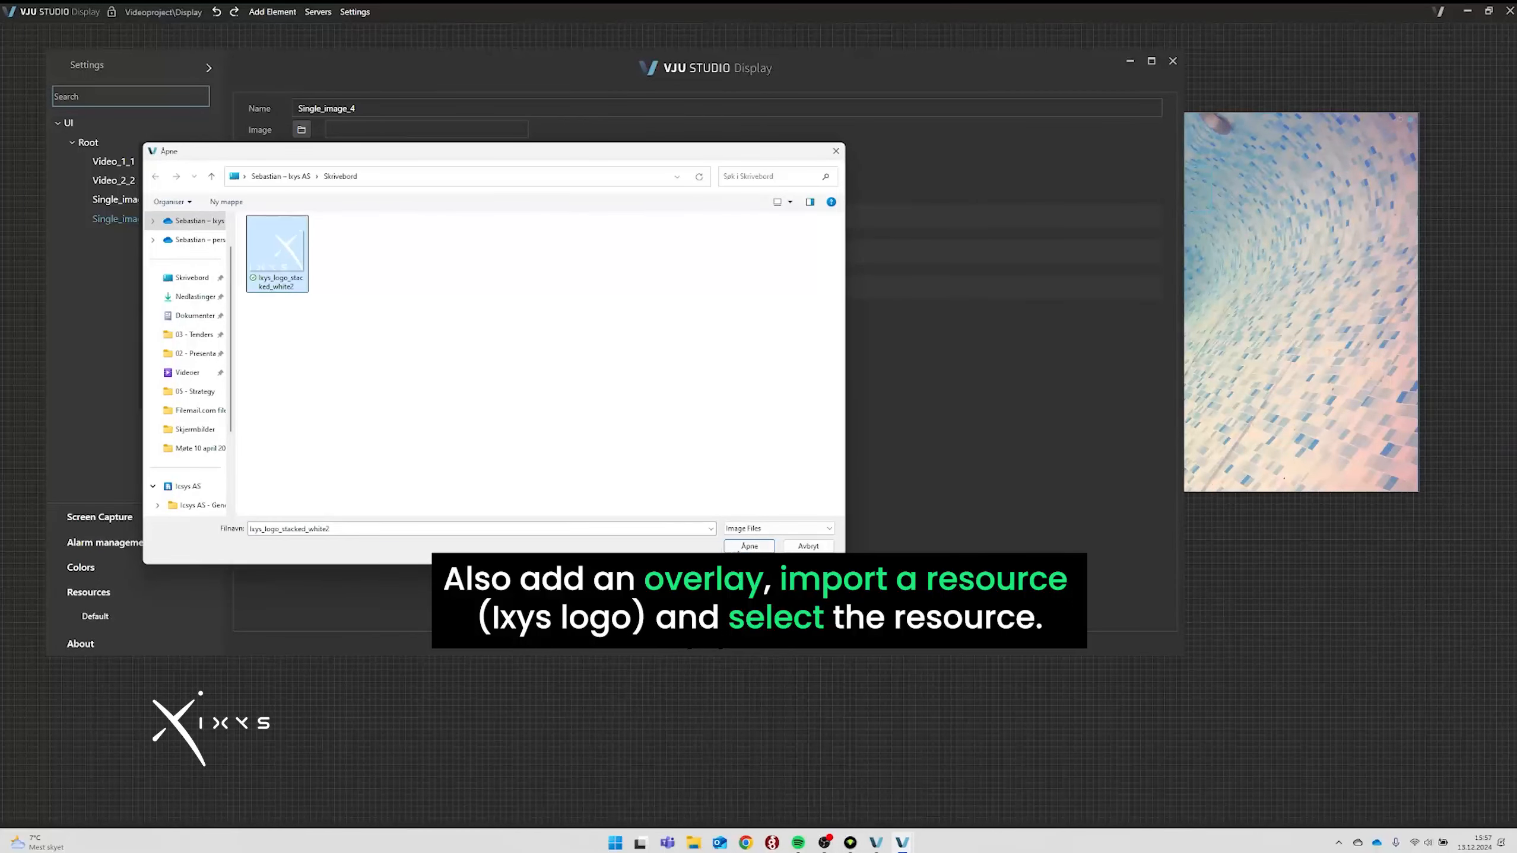
pyautogui.click(749, 545)
pyautogui.click(292, 245)
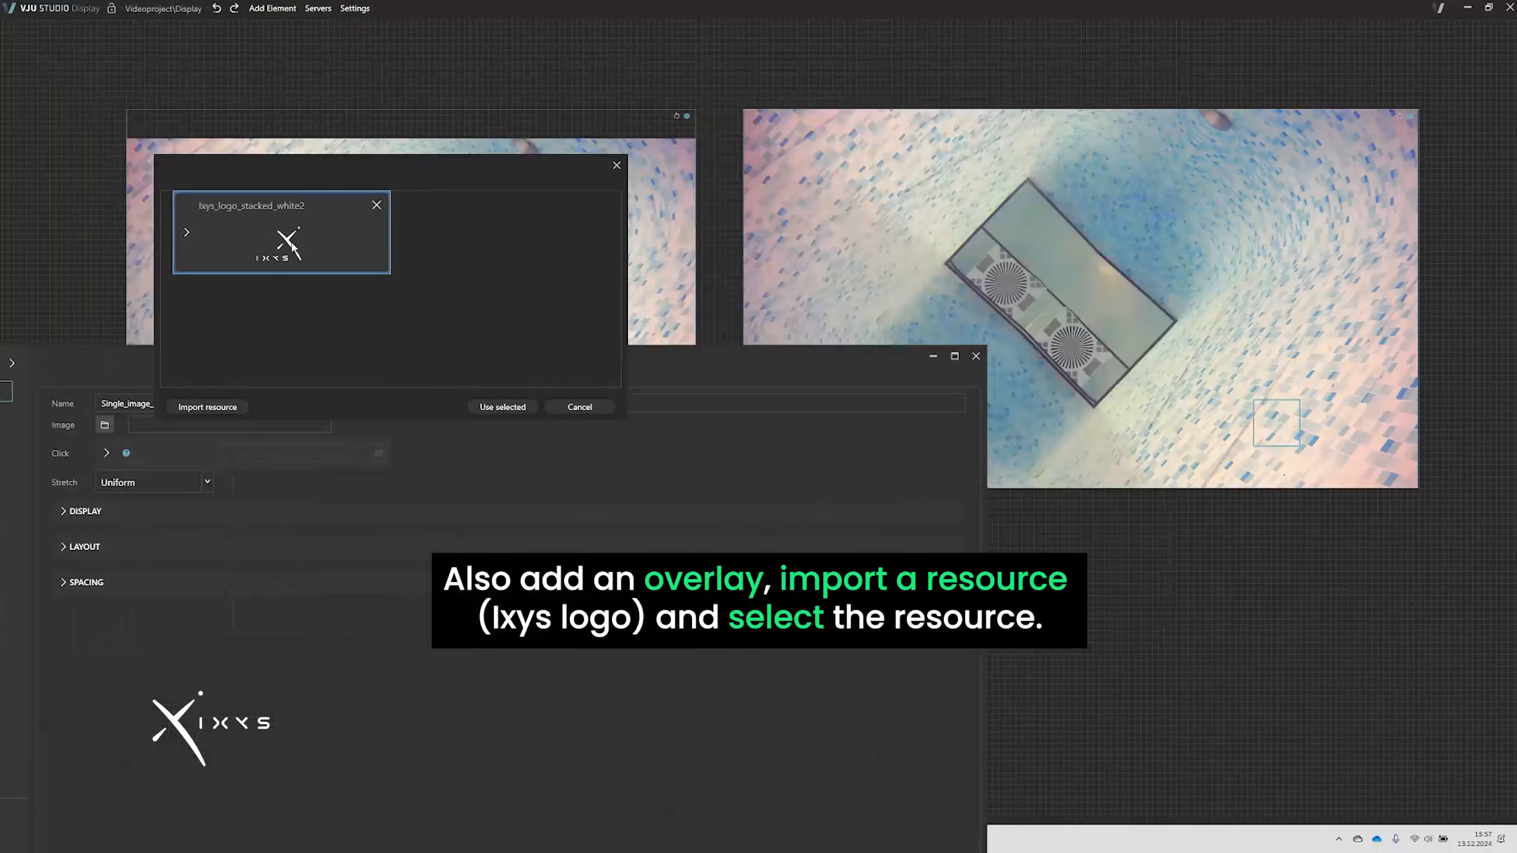
pyautogui.click(502, 407)
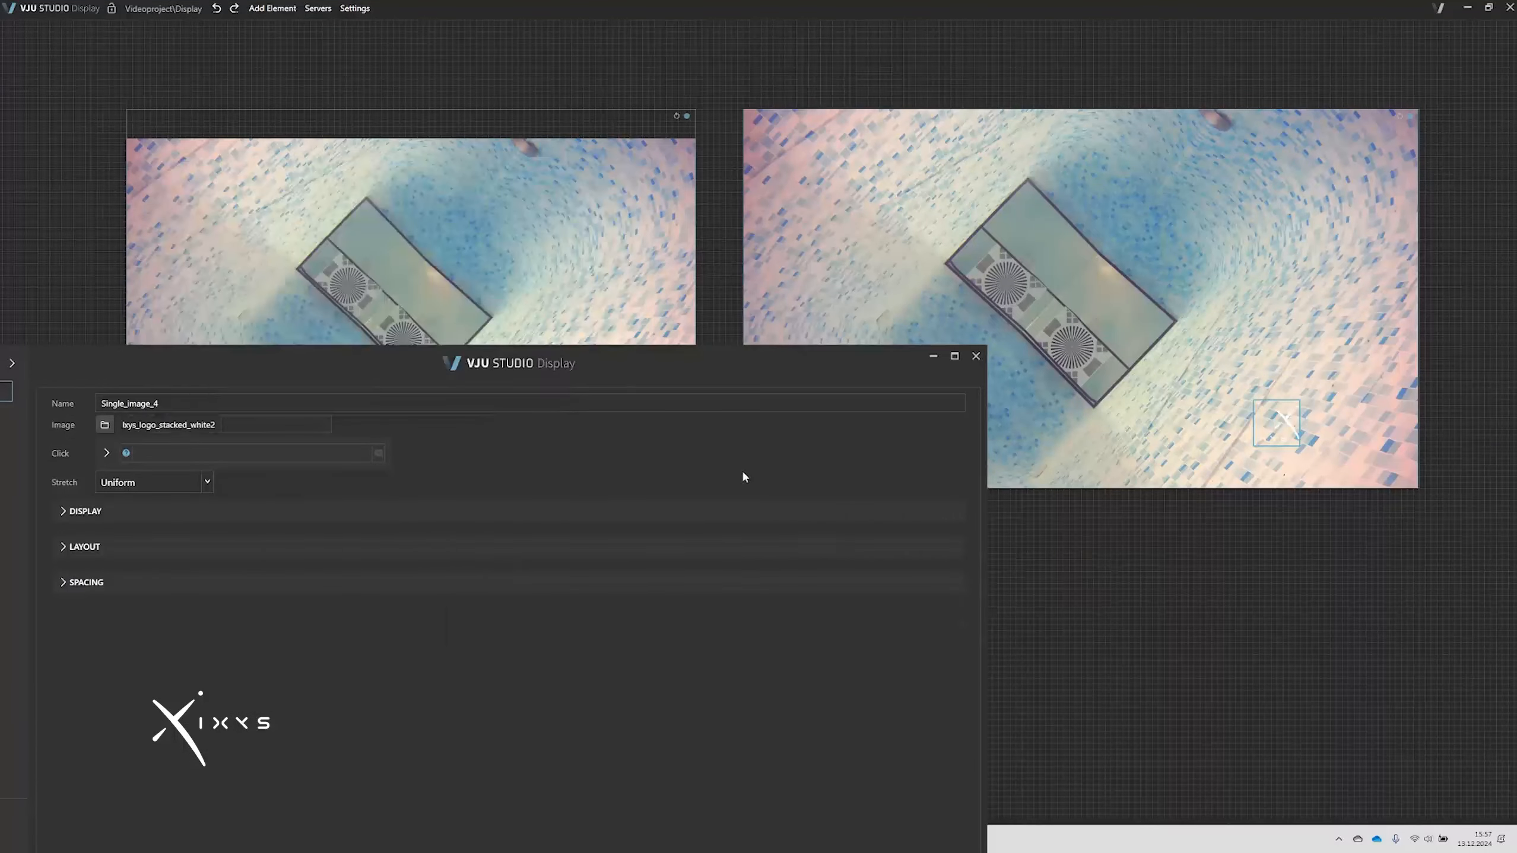
pyautogui.click(975, 357)
# Enlarge the logo, delete the empty image, and copy the logo to the left feed's lower-right.
pyautogui.moveTo(1296, 451)
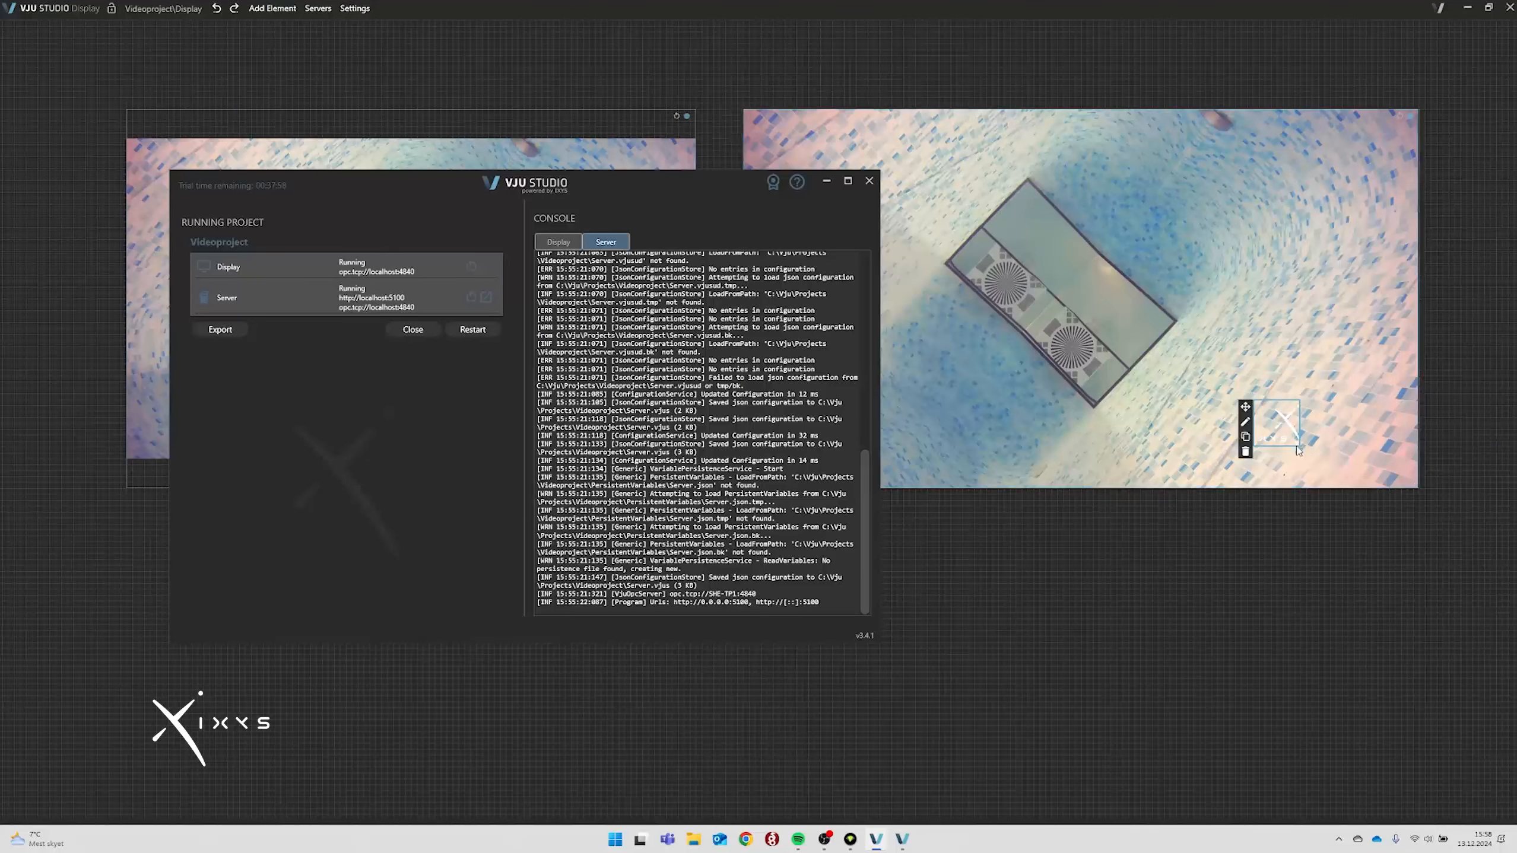
pyautogui.moveTo(1301, 445); pyautogui.dragTo(1389, 482)
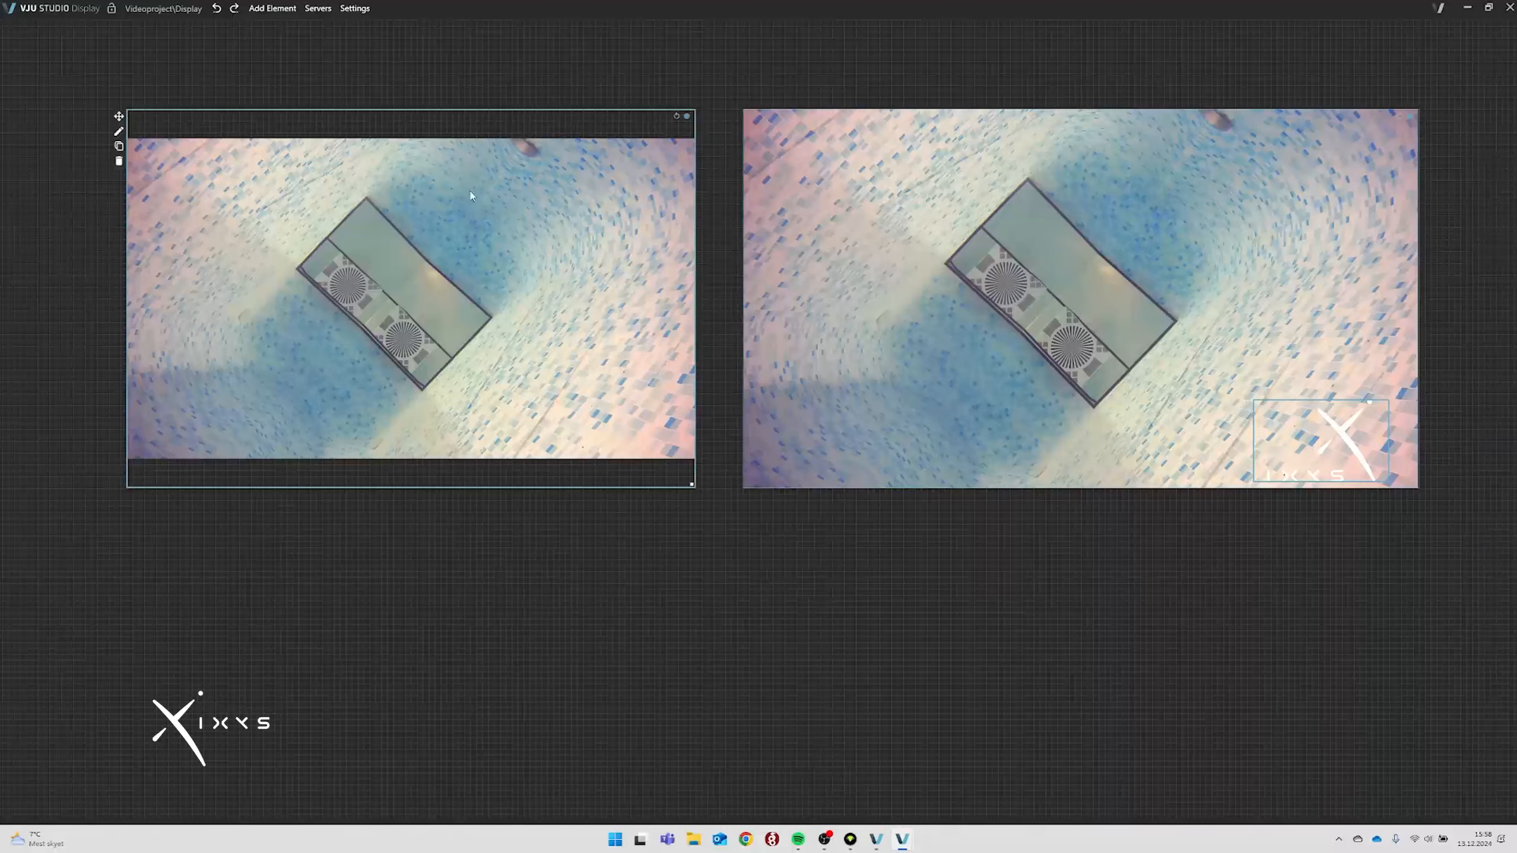
pyautogui.moveTo(517, 197)
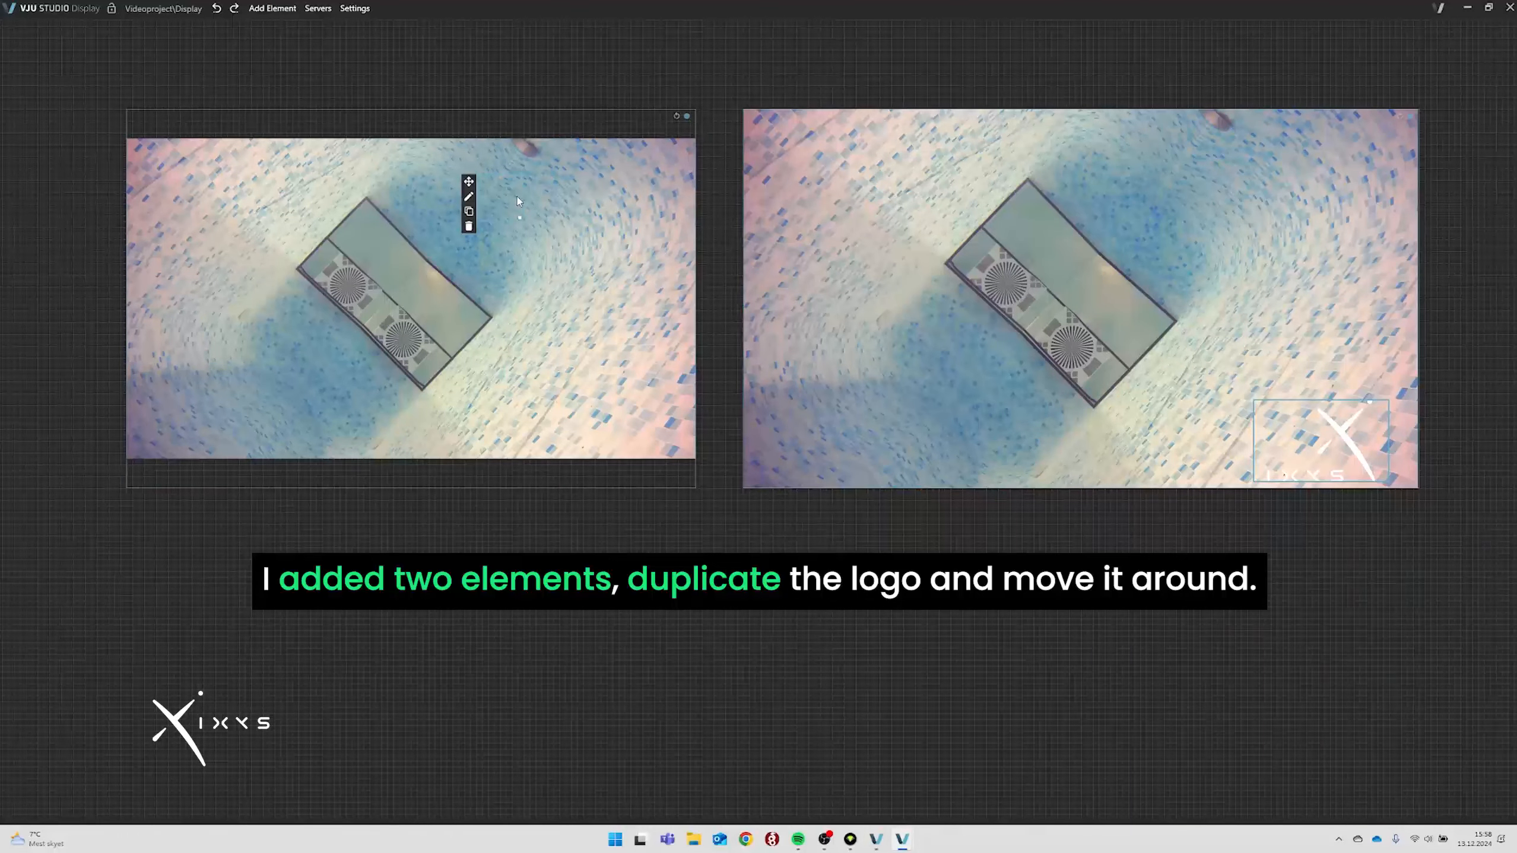
pyautogui.click(469, 228)
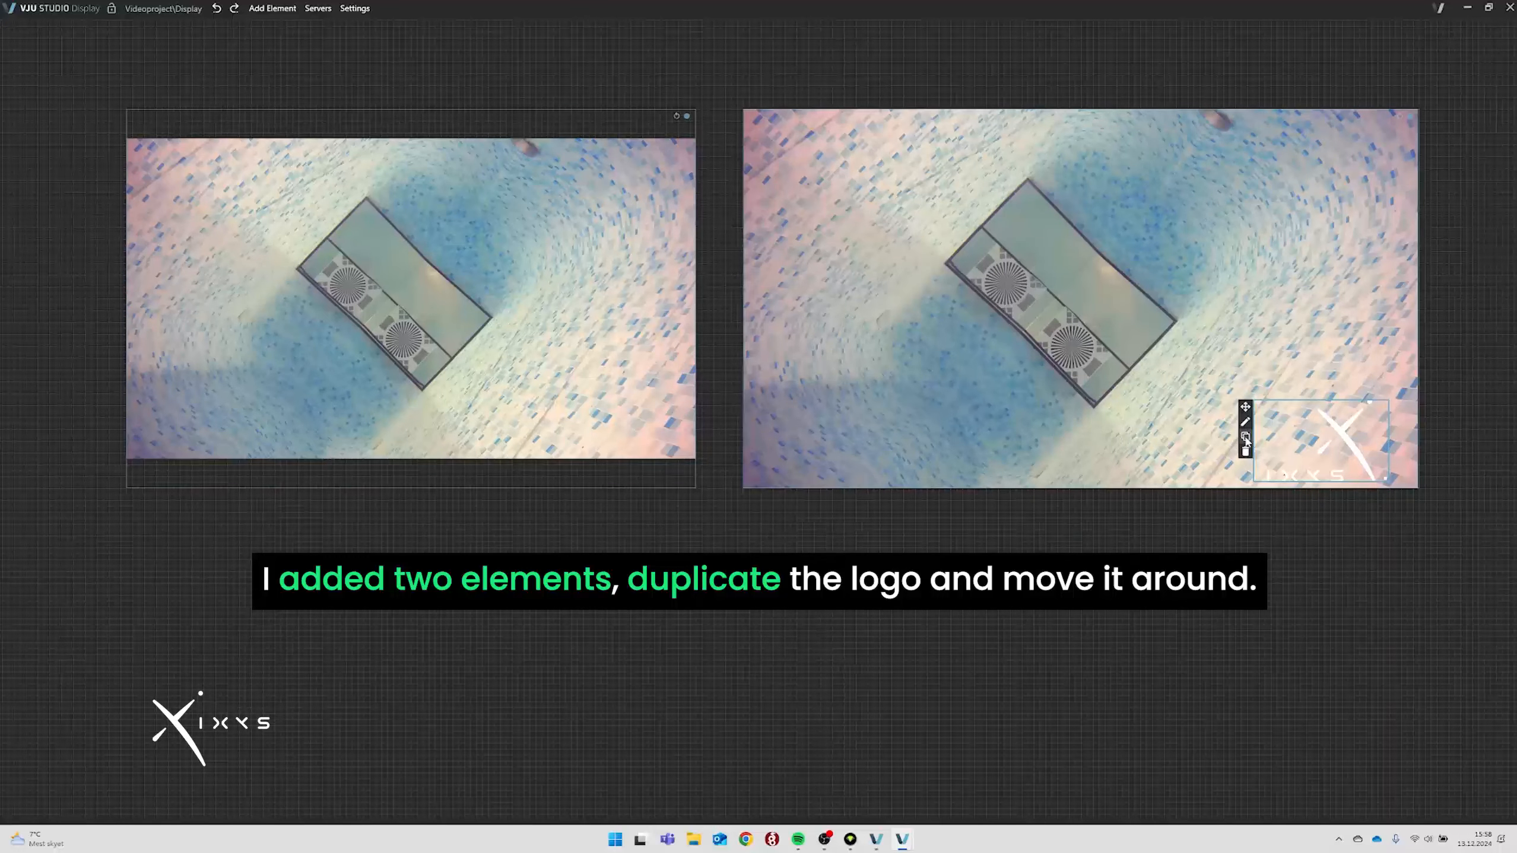
pyautogui.click(1245, 438)
pyautogui.moveTo(1245, 407); pyautogui.dragTo(540, 380)
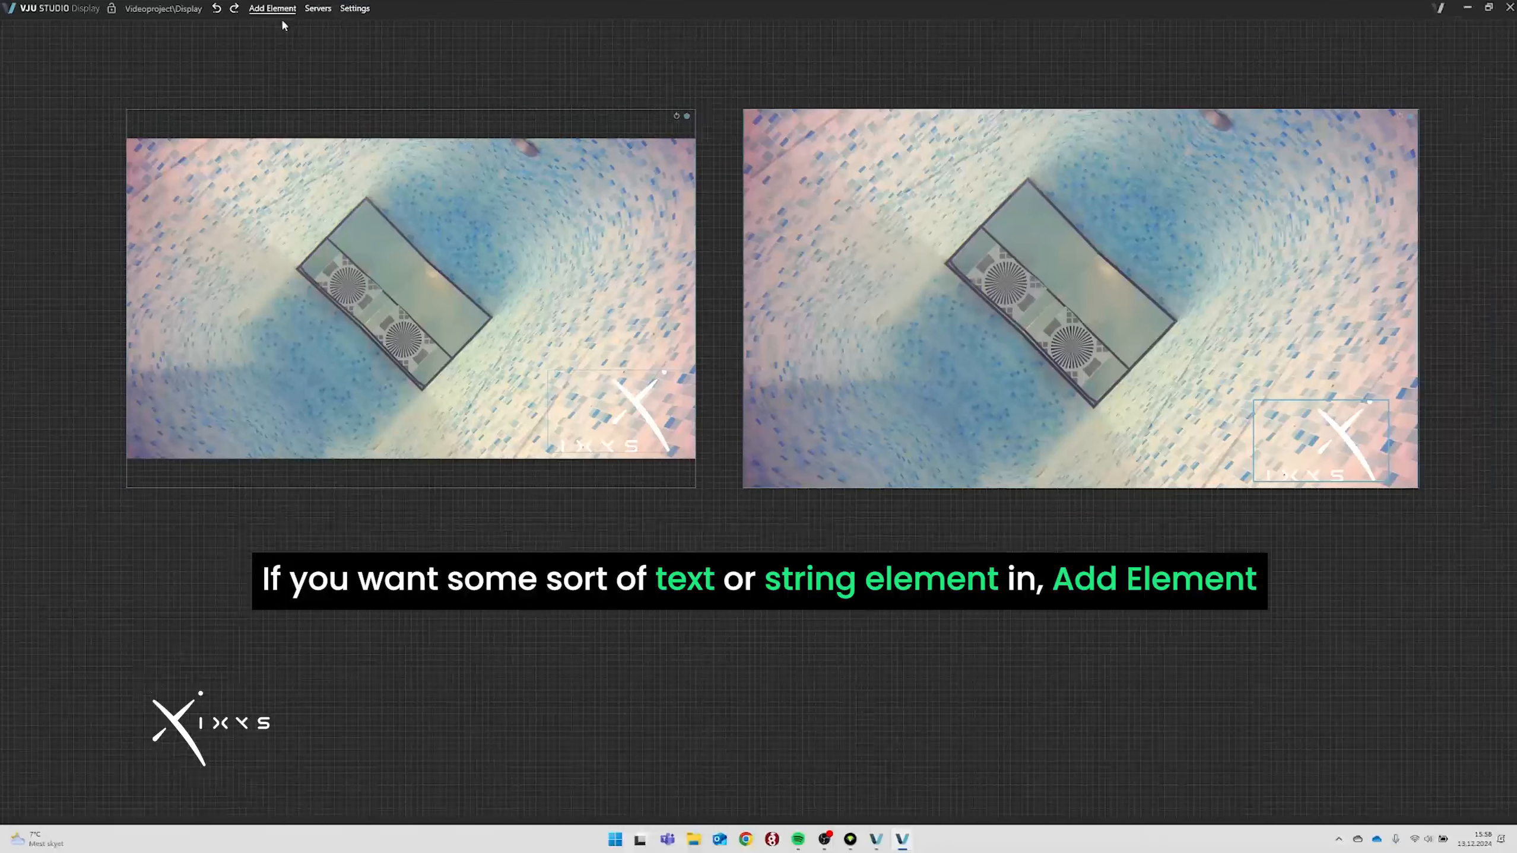
# Place a Text Block from _Most Used at the left feed's top-left.
pyautogui.click(273, 10)
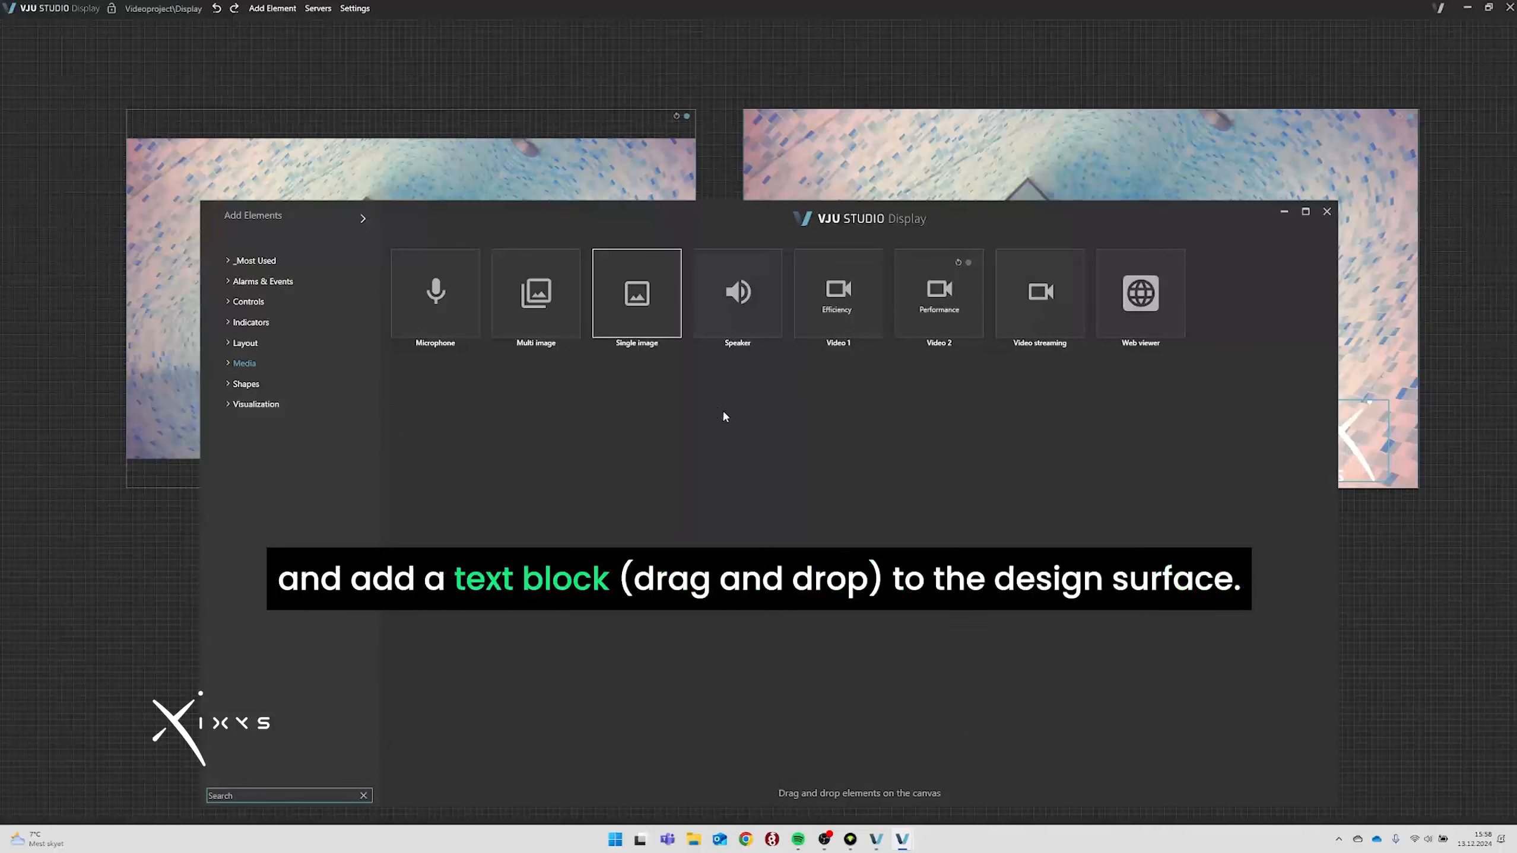
pyautogui.click(256, 261)
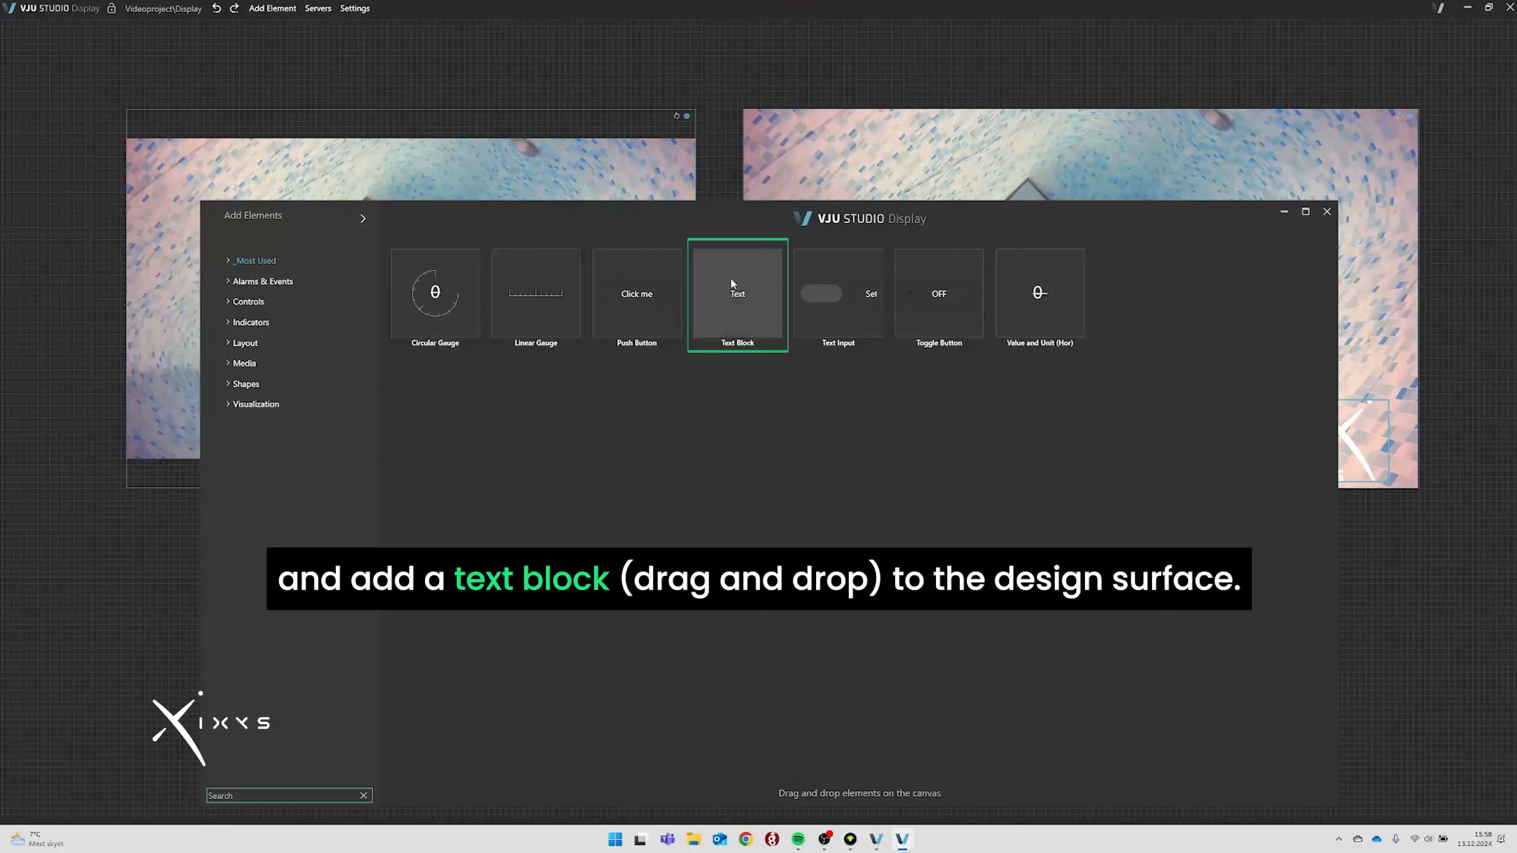
pyautogui.moveTo(720, 326); pyautogui.dragTo(182, 192)
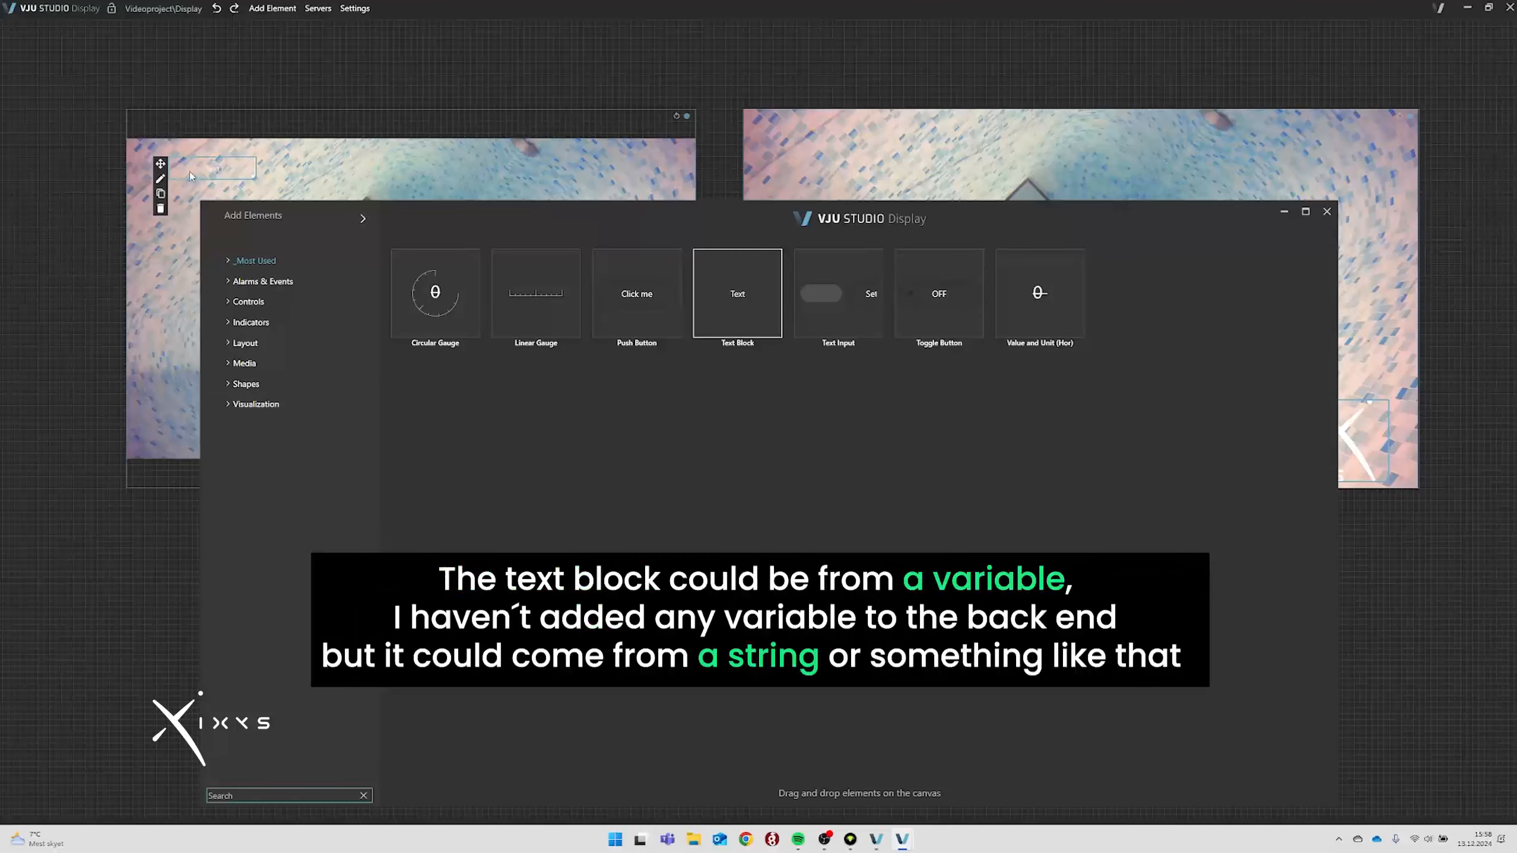
# Unbind the text block's Text and set it to the fixed value 'Depth: 500m'.
pyautogui.click(160, 178)
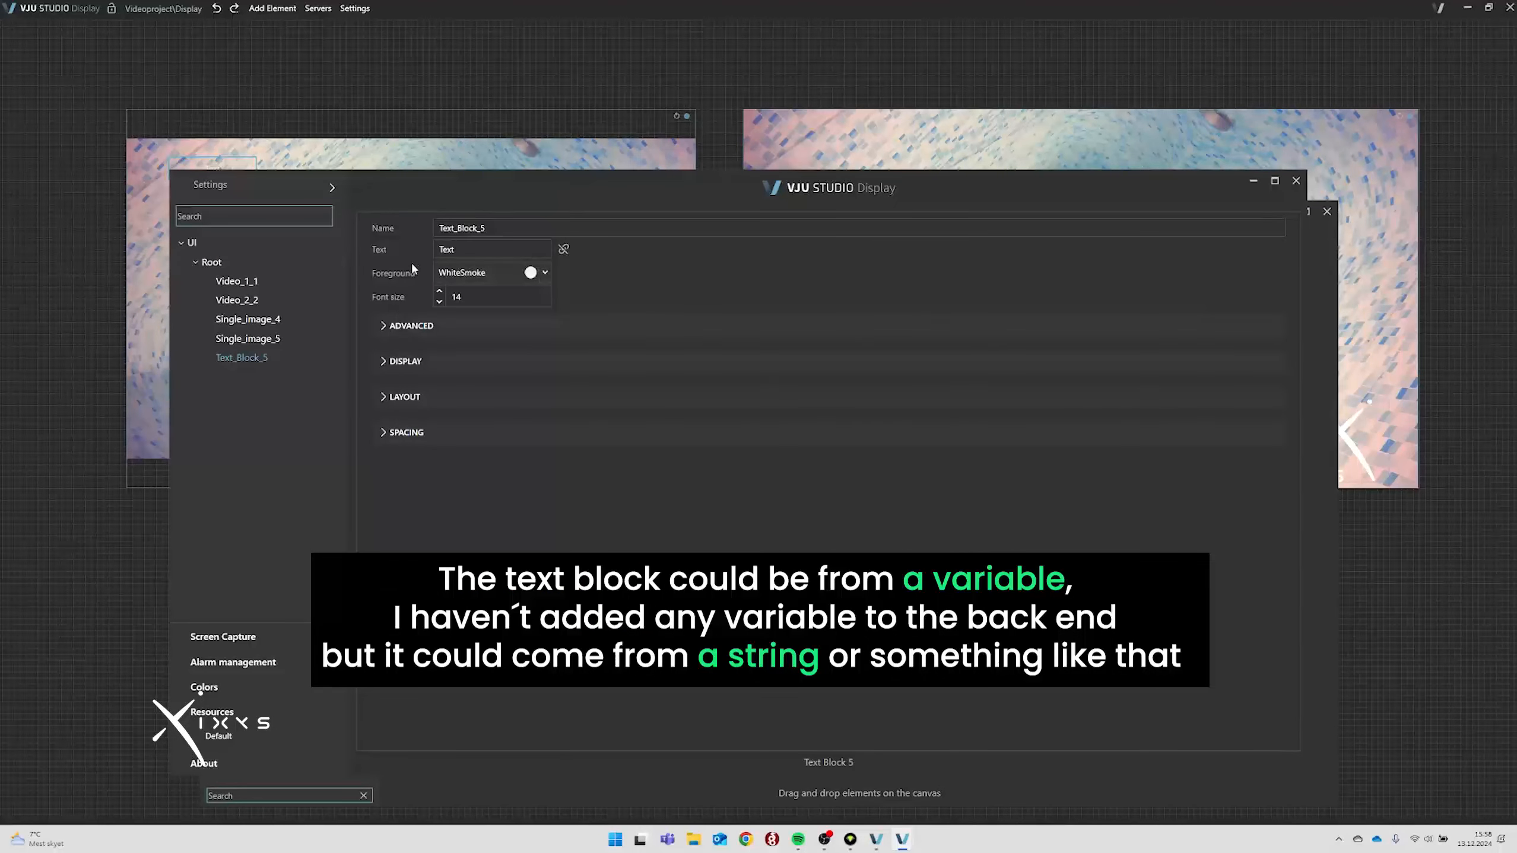
pyautogui.click(565, 250)
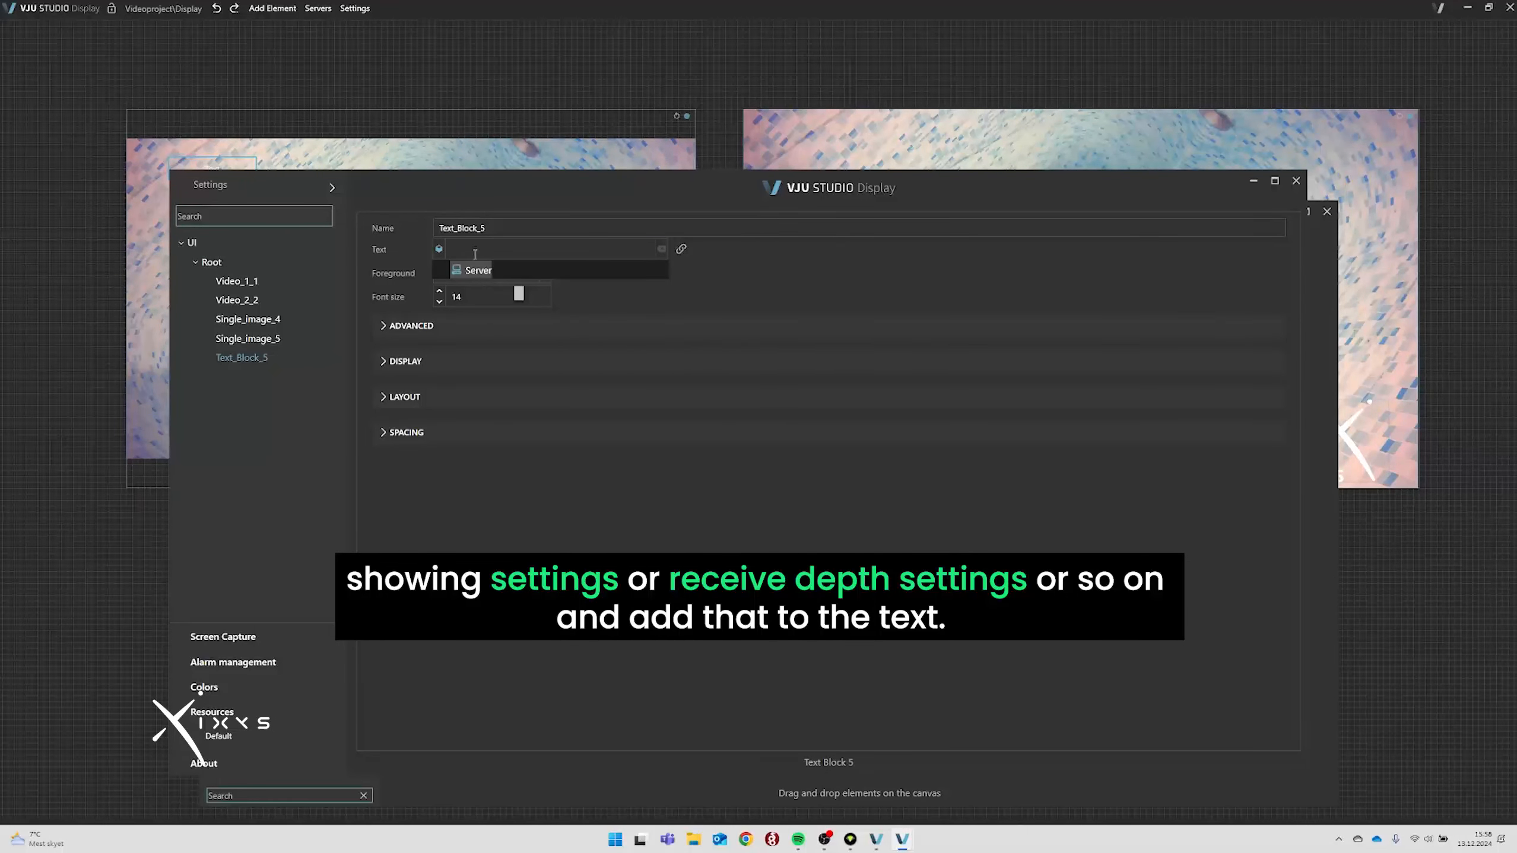
pyautogui.click(611, 295)
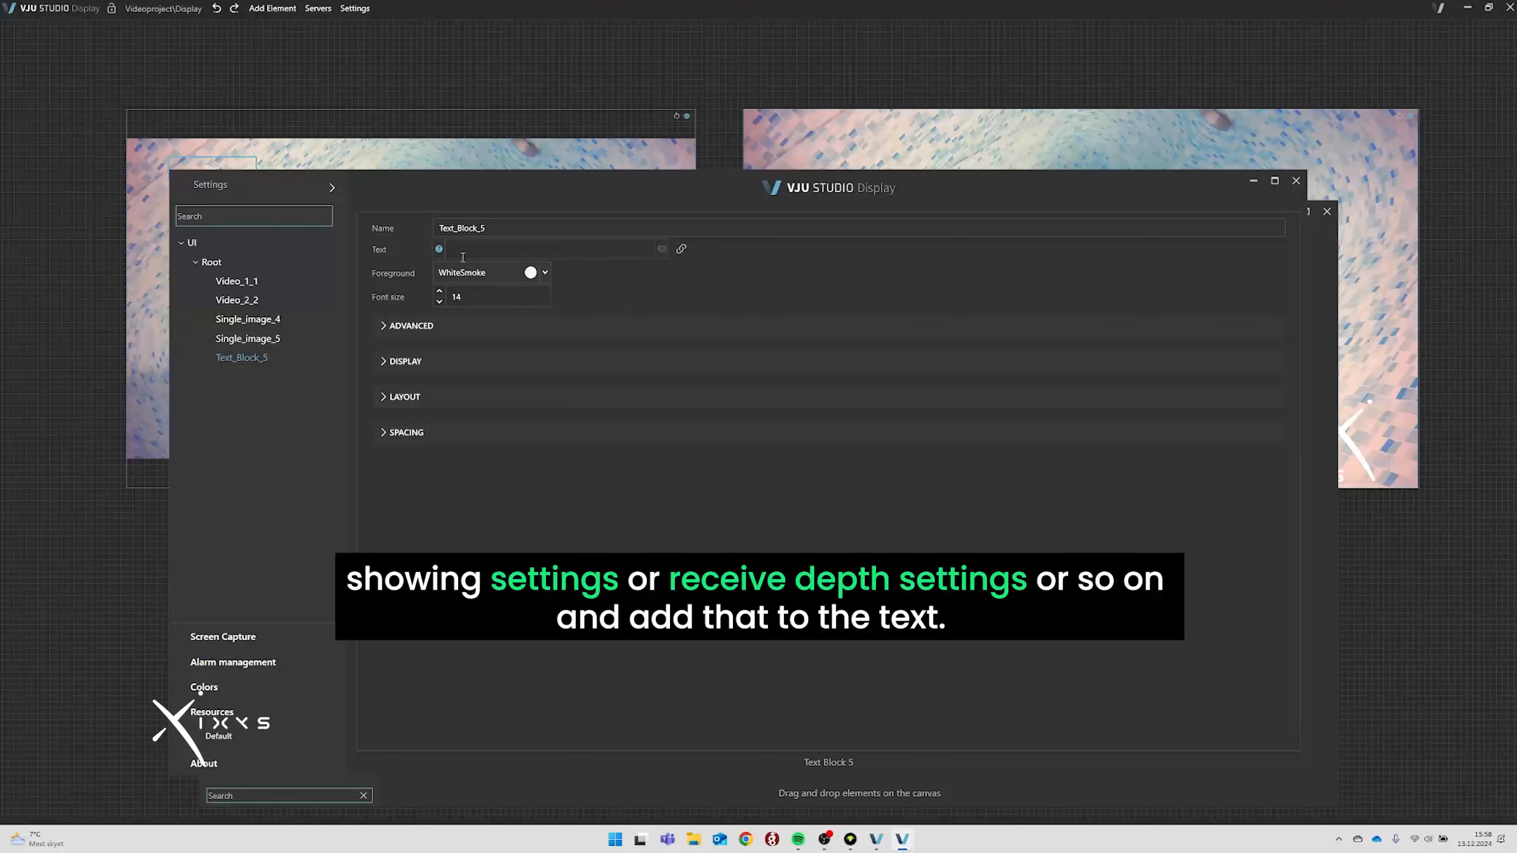
pyautogui.click(681, 249)
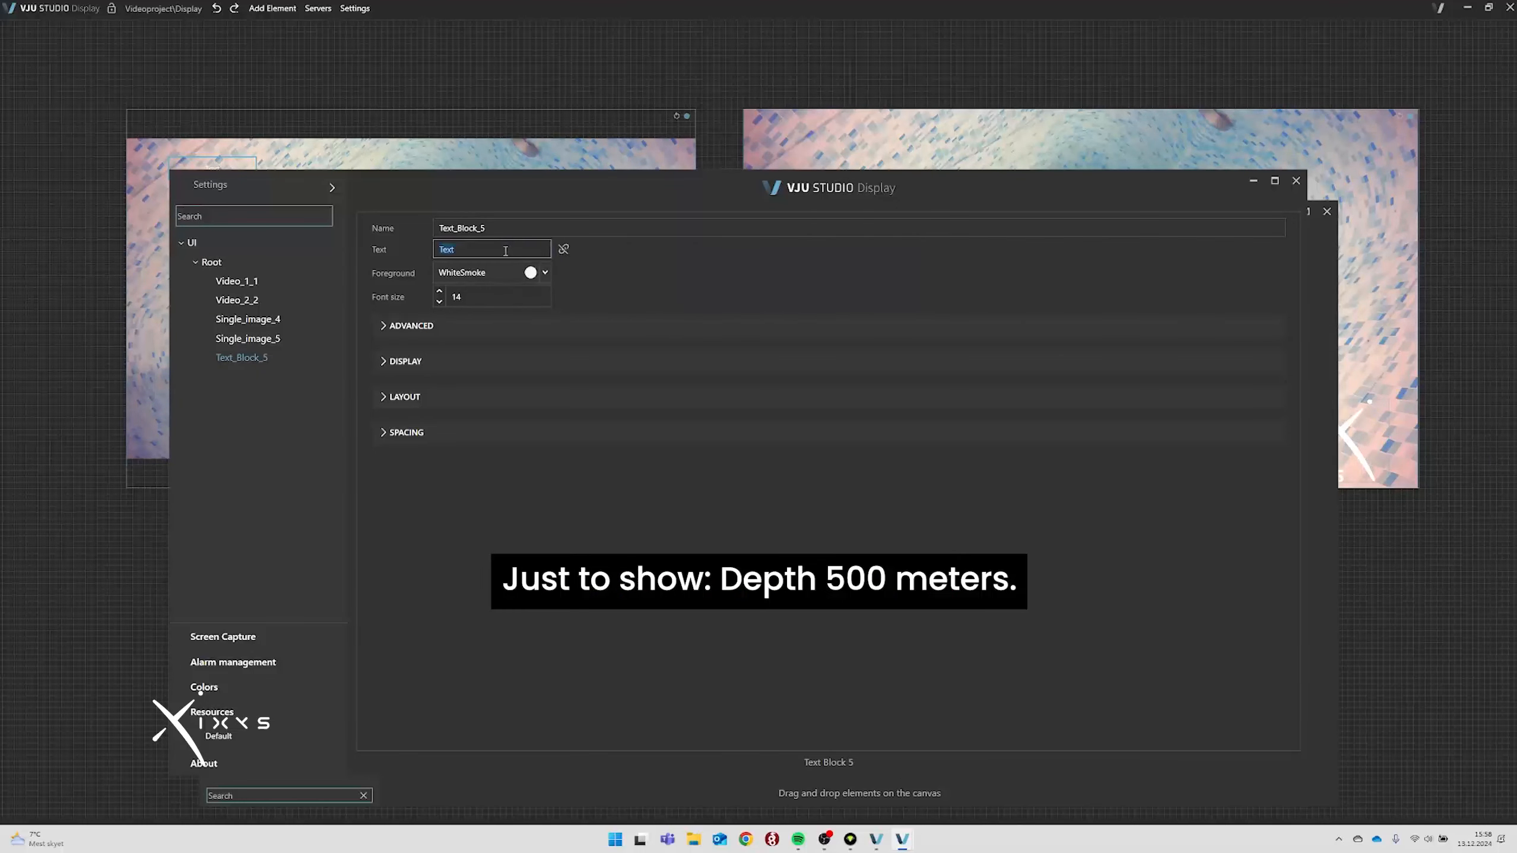
pyautogui.write('Depth: 500m')
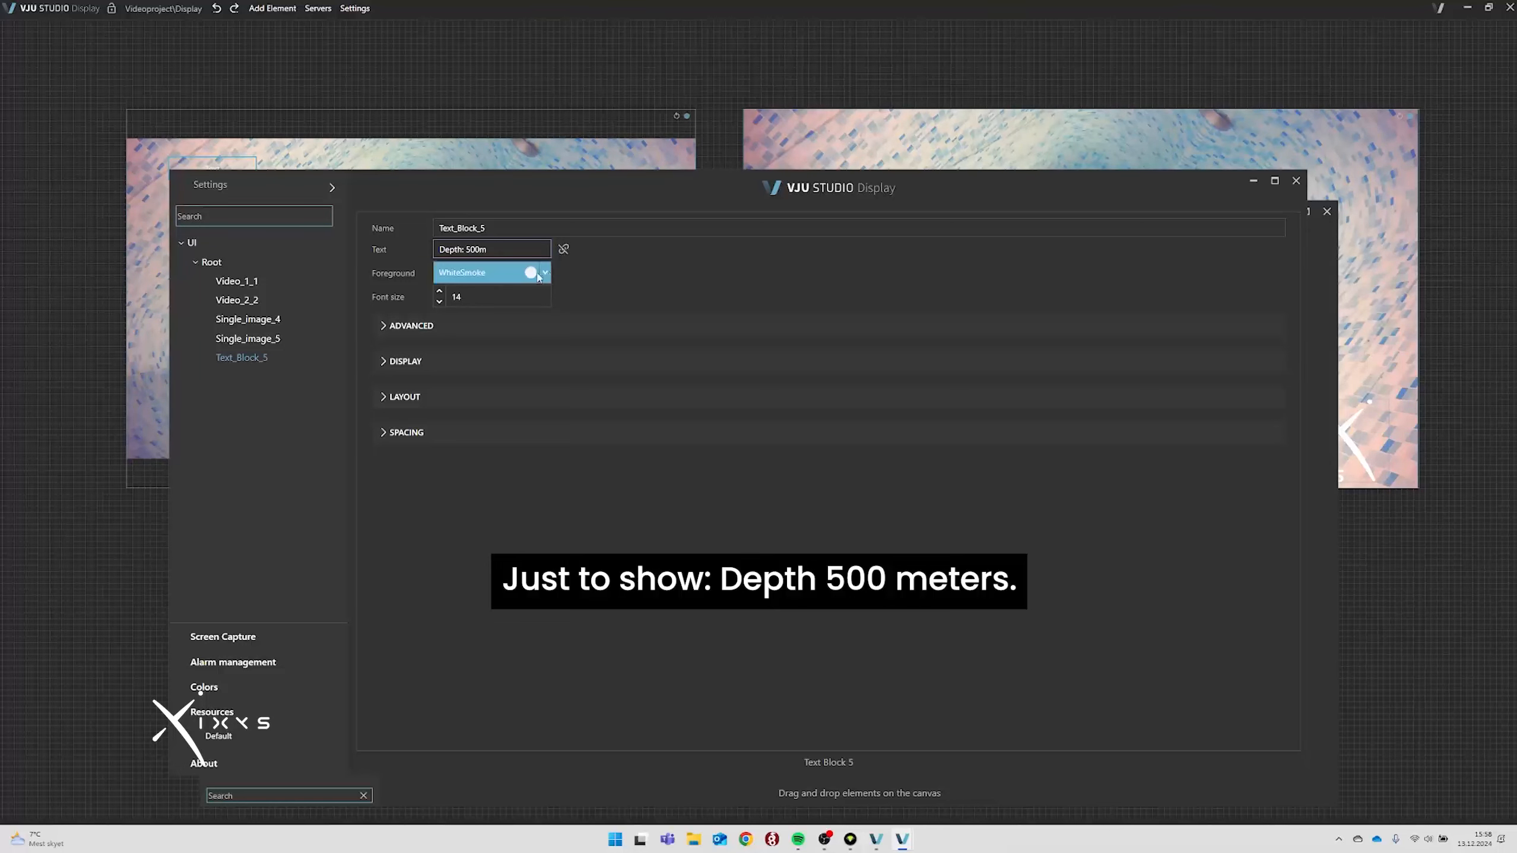
pyautogui.click(1294, 181)
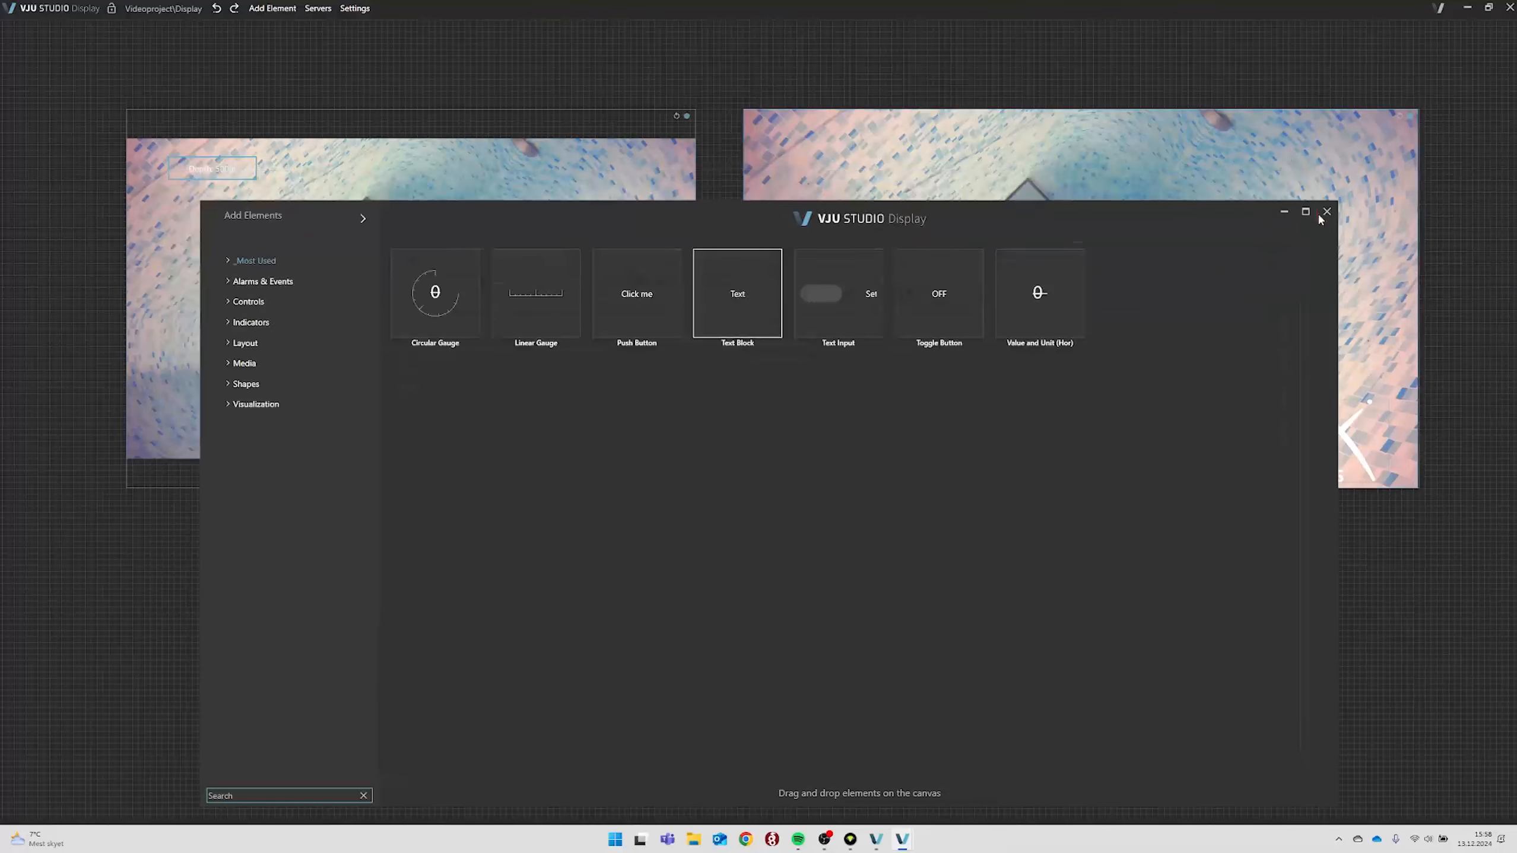
# Change Text_Block_5's foreground colour from WhiteSmoke to Red.
pyautogui.click(1326, 211)
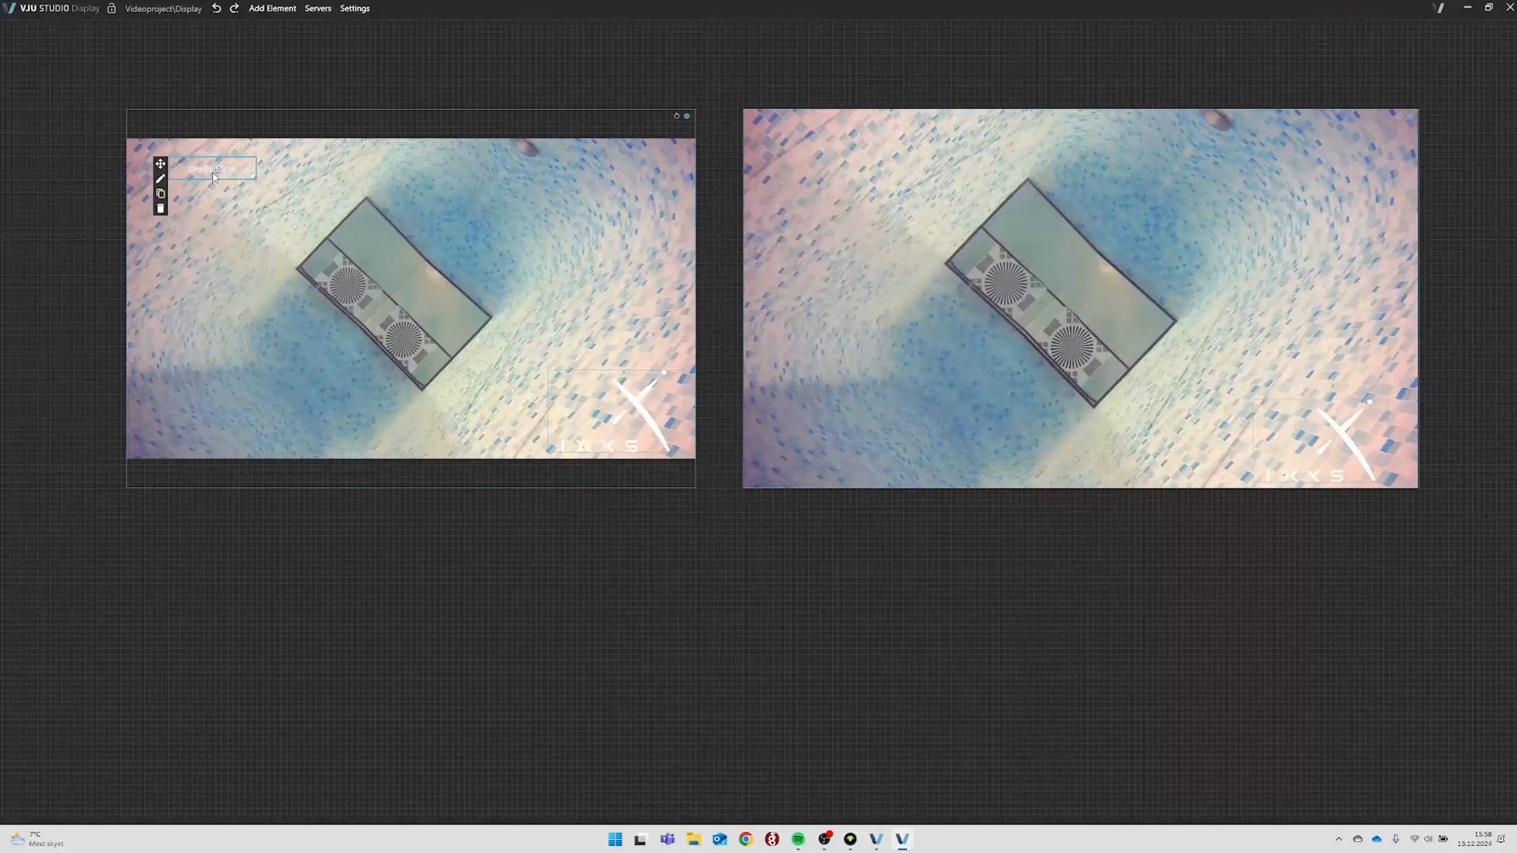
pyautogui.click(160, 179)
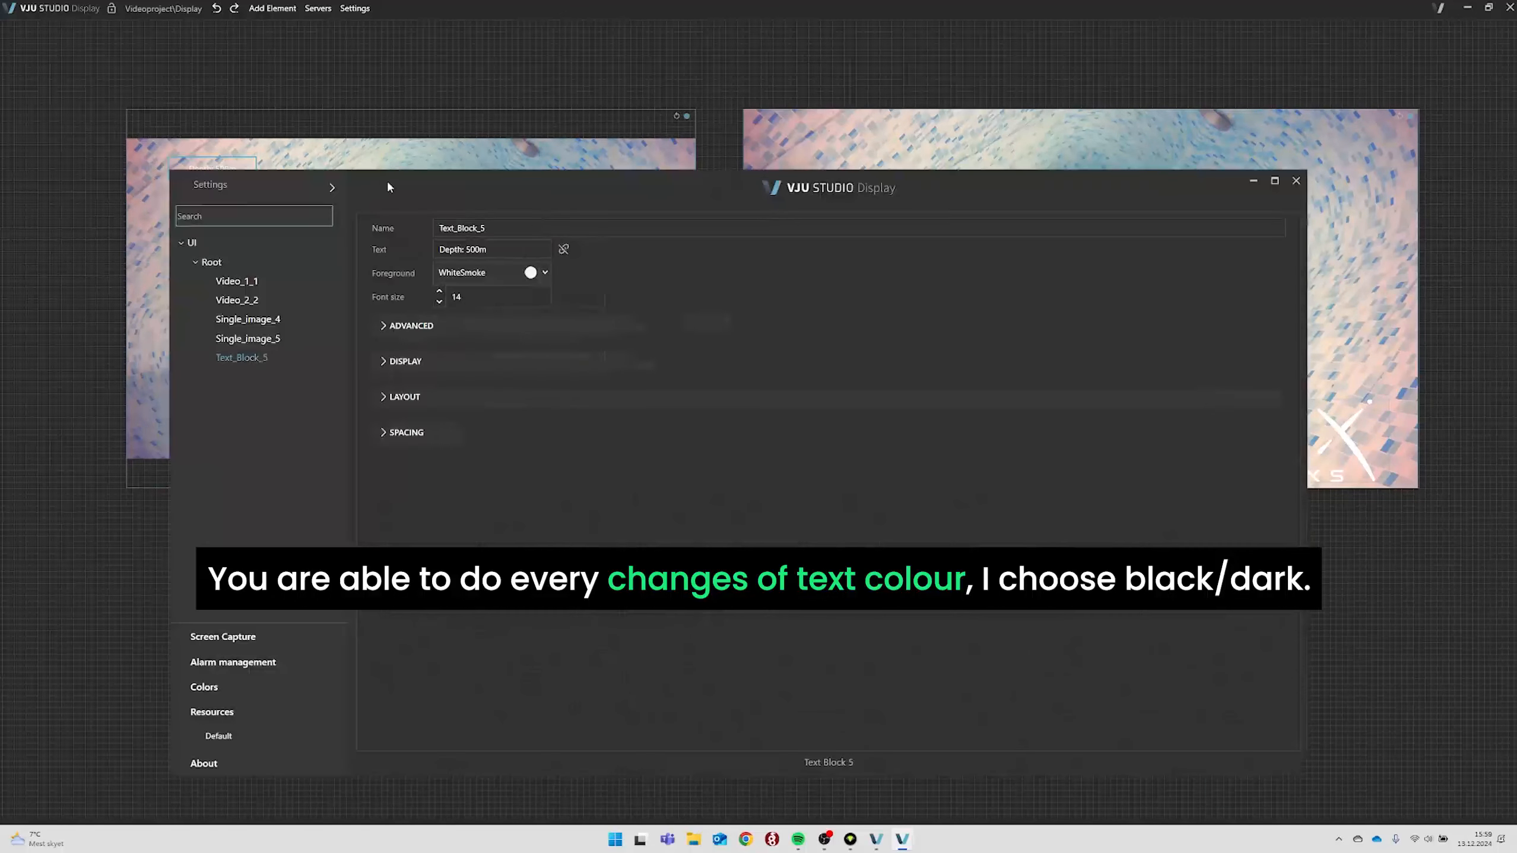
pyautogui.click(499, 274)
pyautogui.click(491, 282)
pyautogui.click(490, 278)
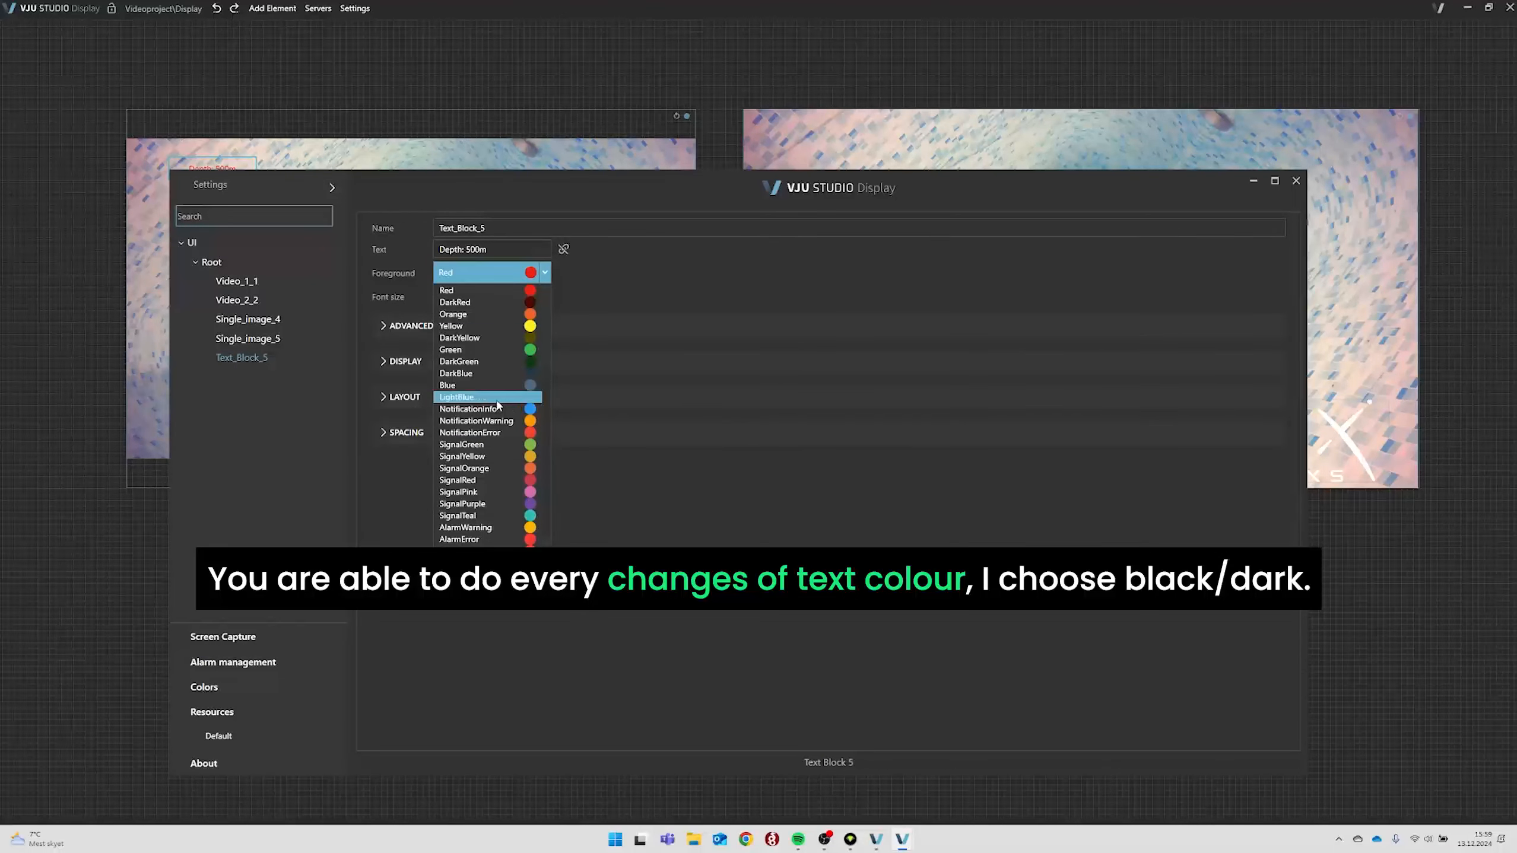
pyautogui.scroll(-5, 543, 478)
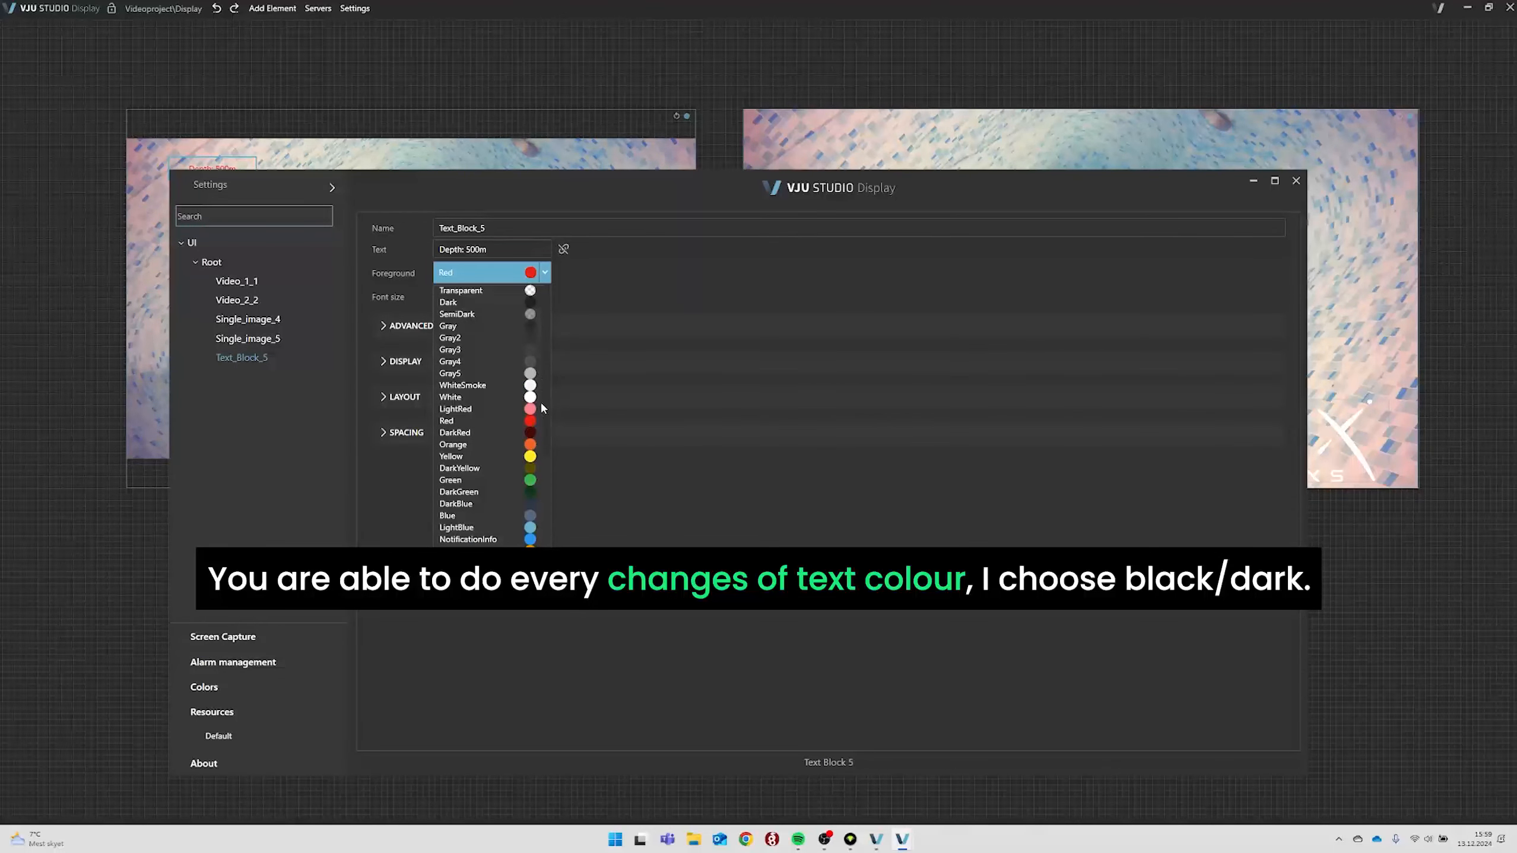